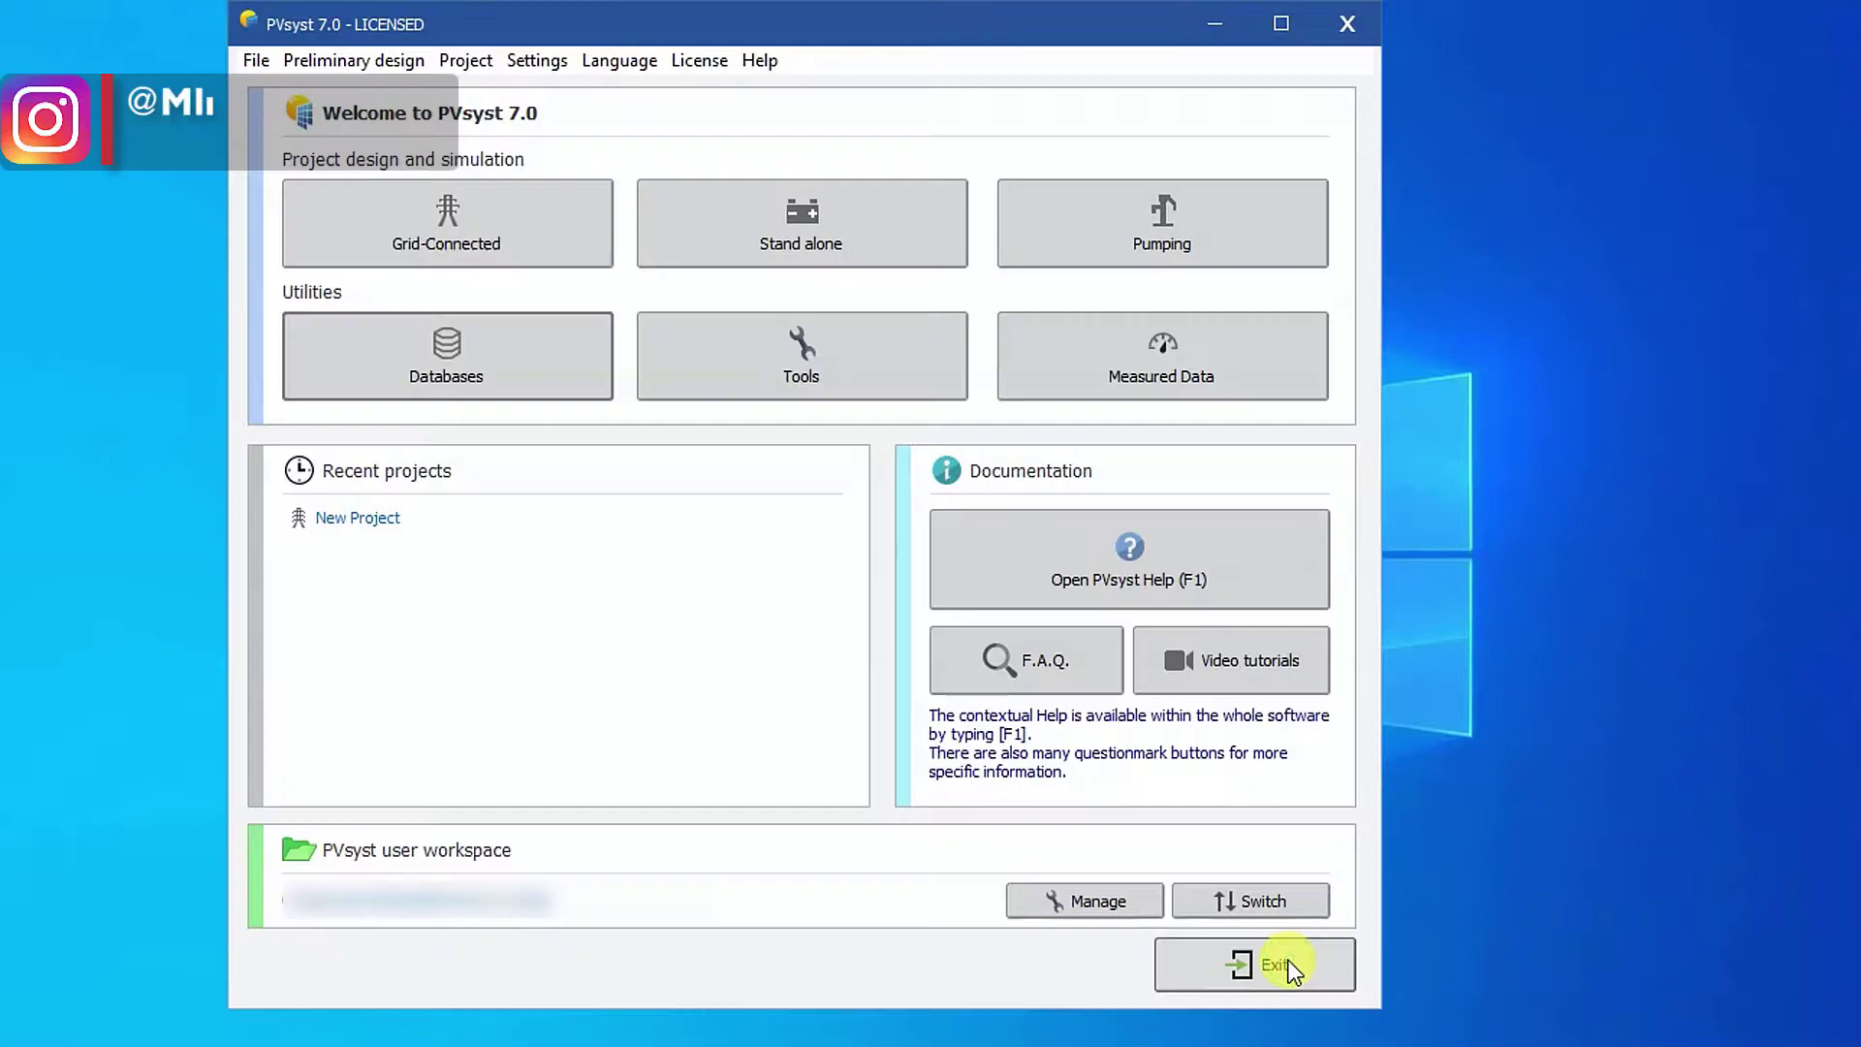
Open the Databases overview from the welcome screen and pick Geographical sites.
{"action": "left_click", "coordinate": [501, 380]}
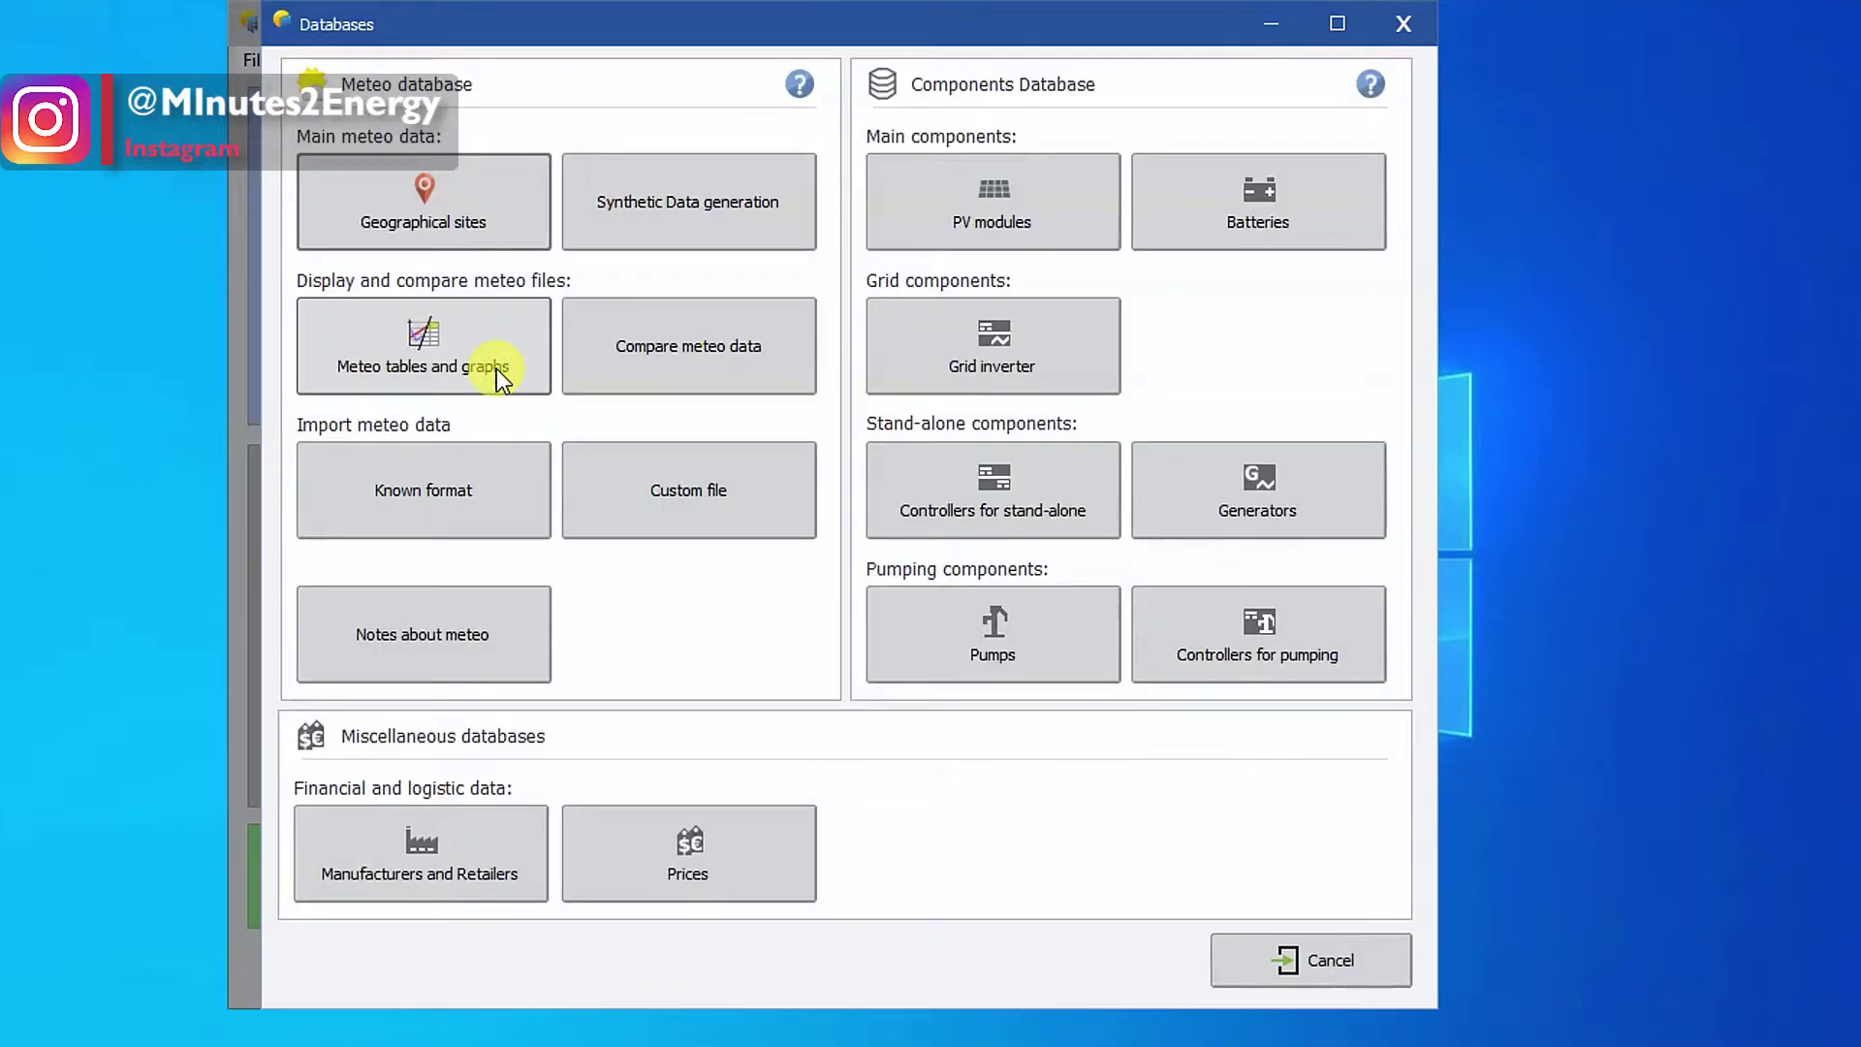
{"action": "left_click", "coordinate": [483, 215]}
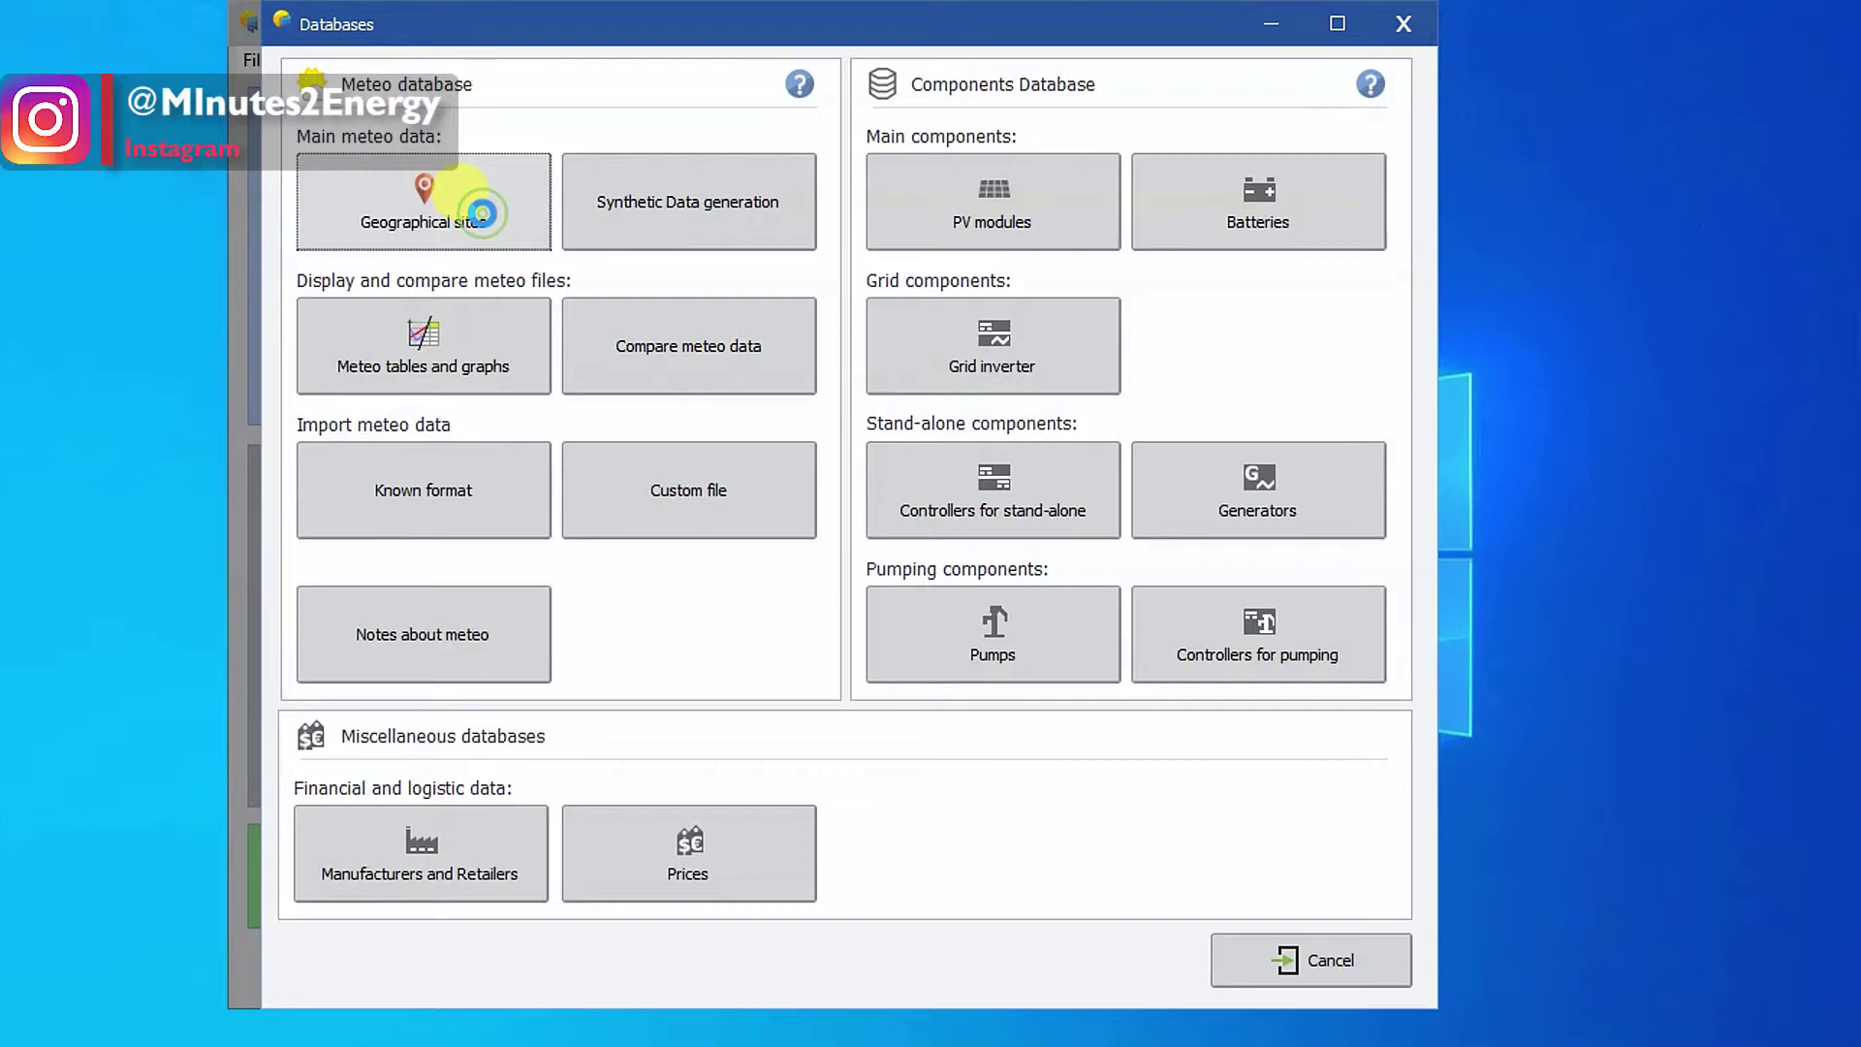
Open the geographical site chooser listing the United Arab Emirates sites.
{"action": "left_click", "coordinate": [482, 213]}
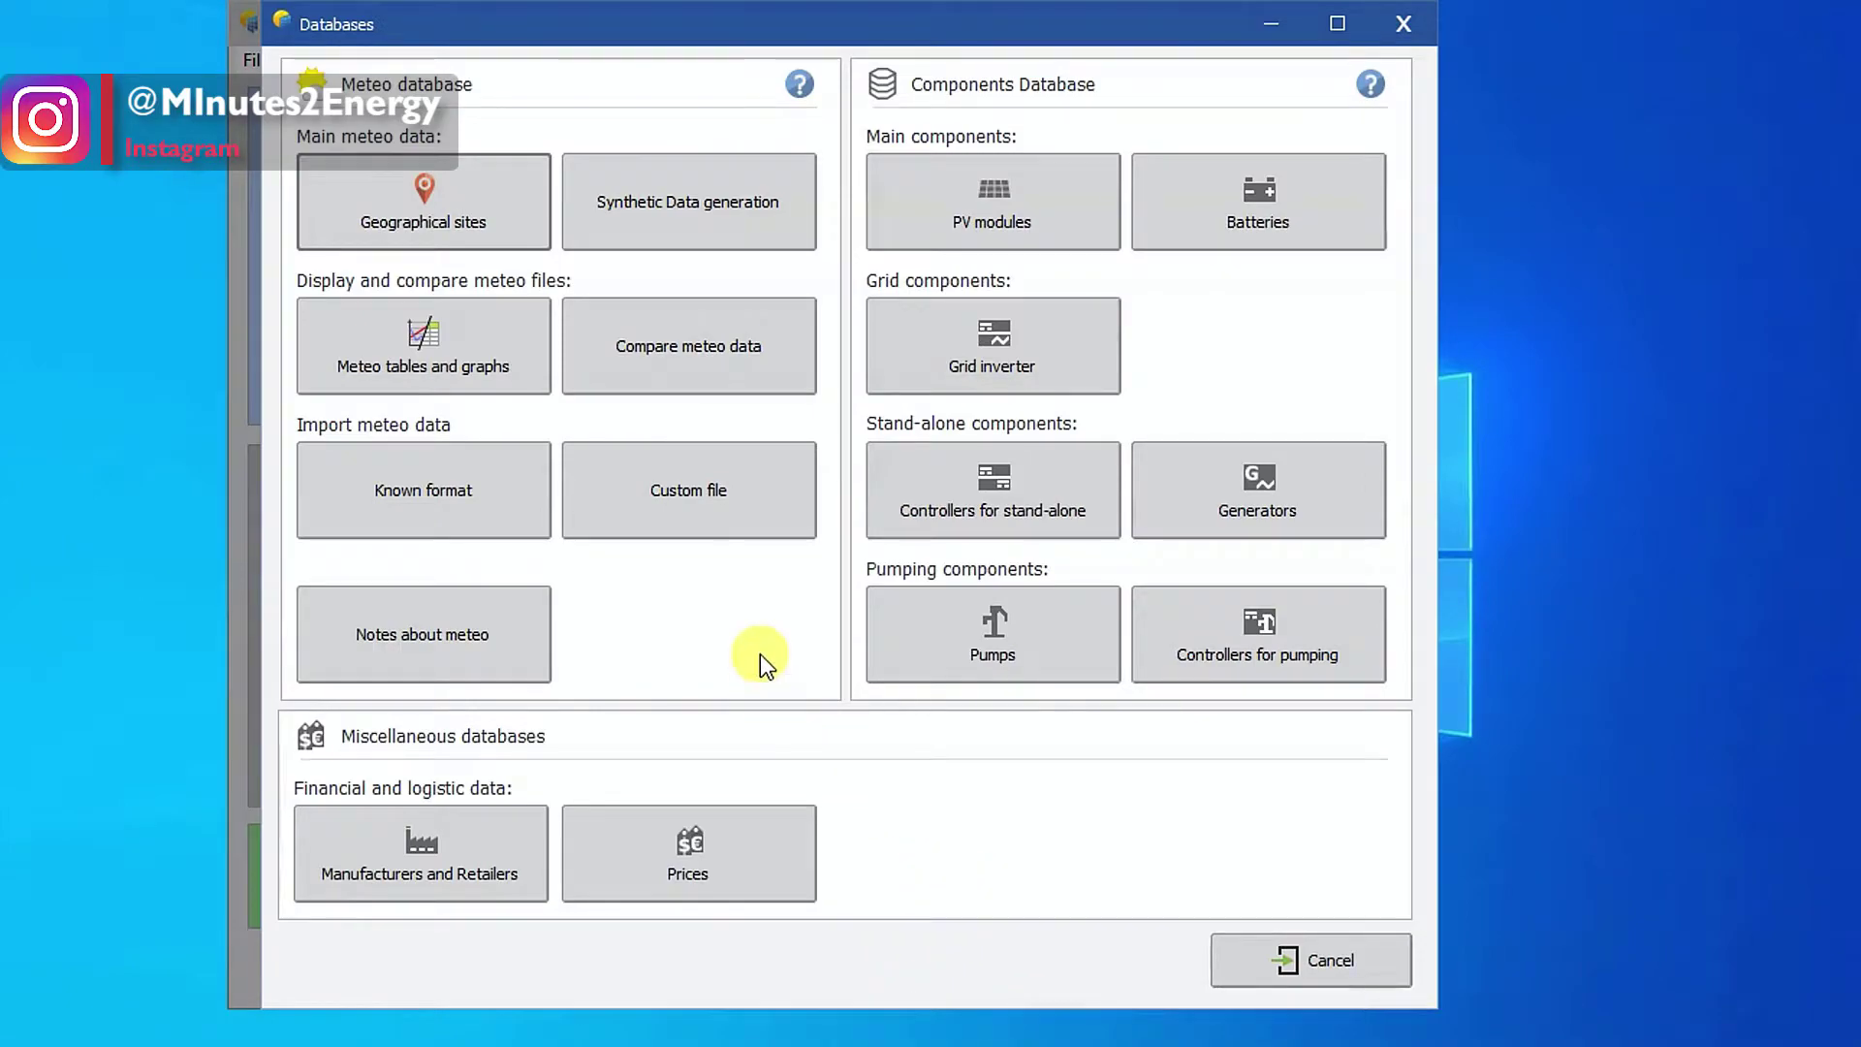
Start a new geographical site from the site list.
{"action": "left_click", "coordinate": [492, 242]}
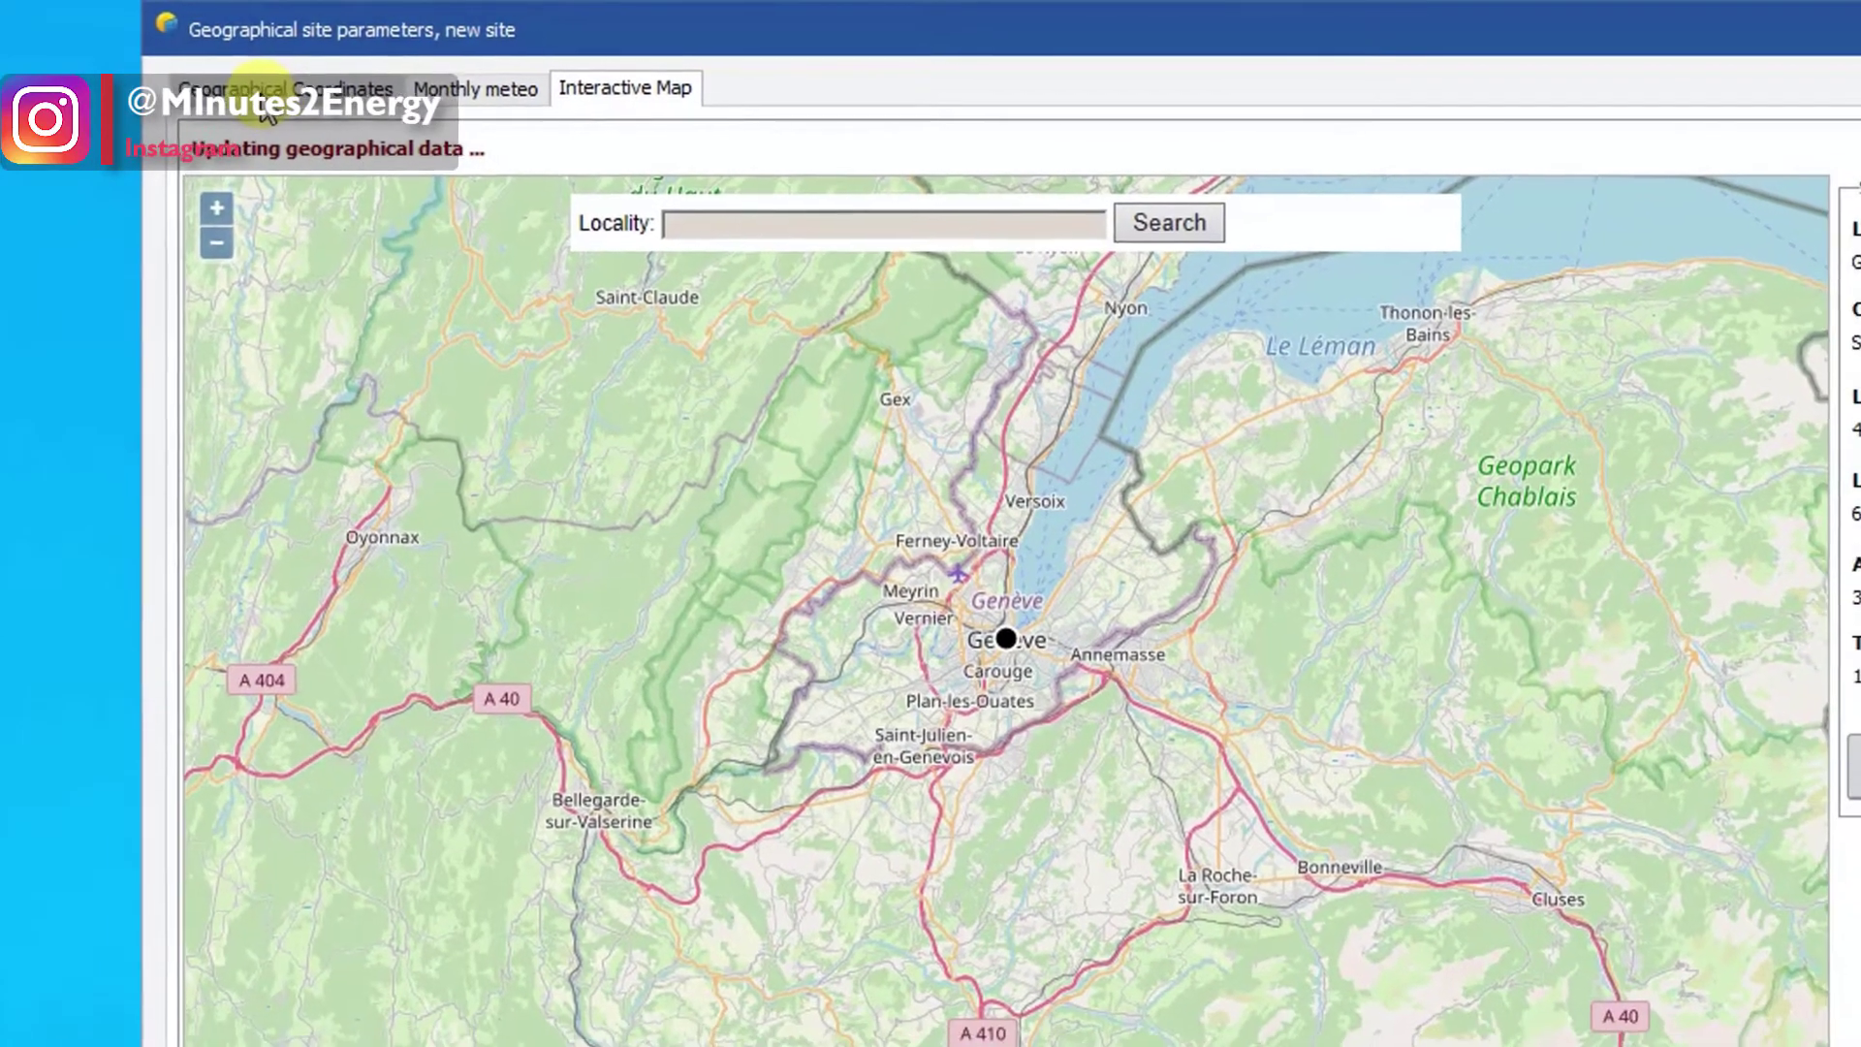
Pin a desert point near Dubai on the map and copy its coordinates from the URL.
{"action": "left_click", "coordinate": [271, 101]}
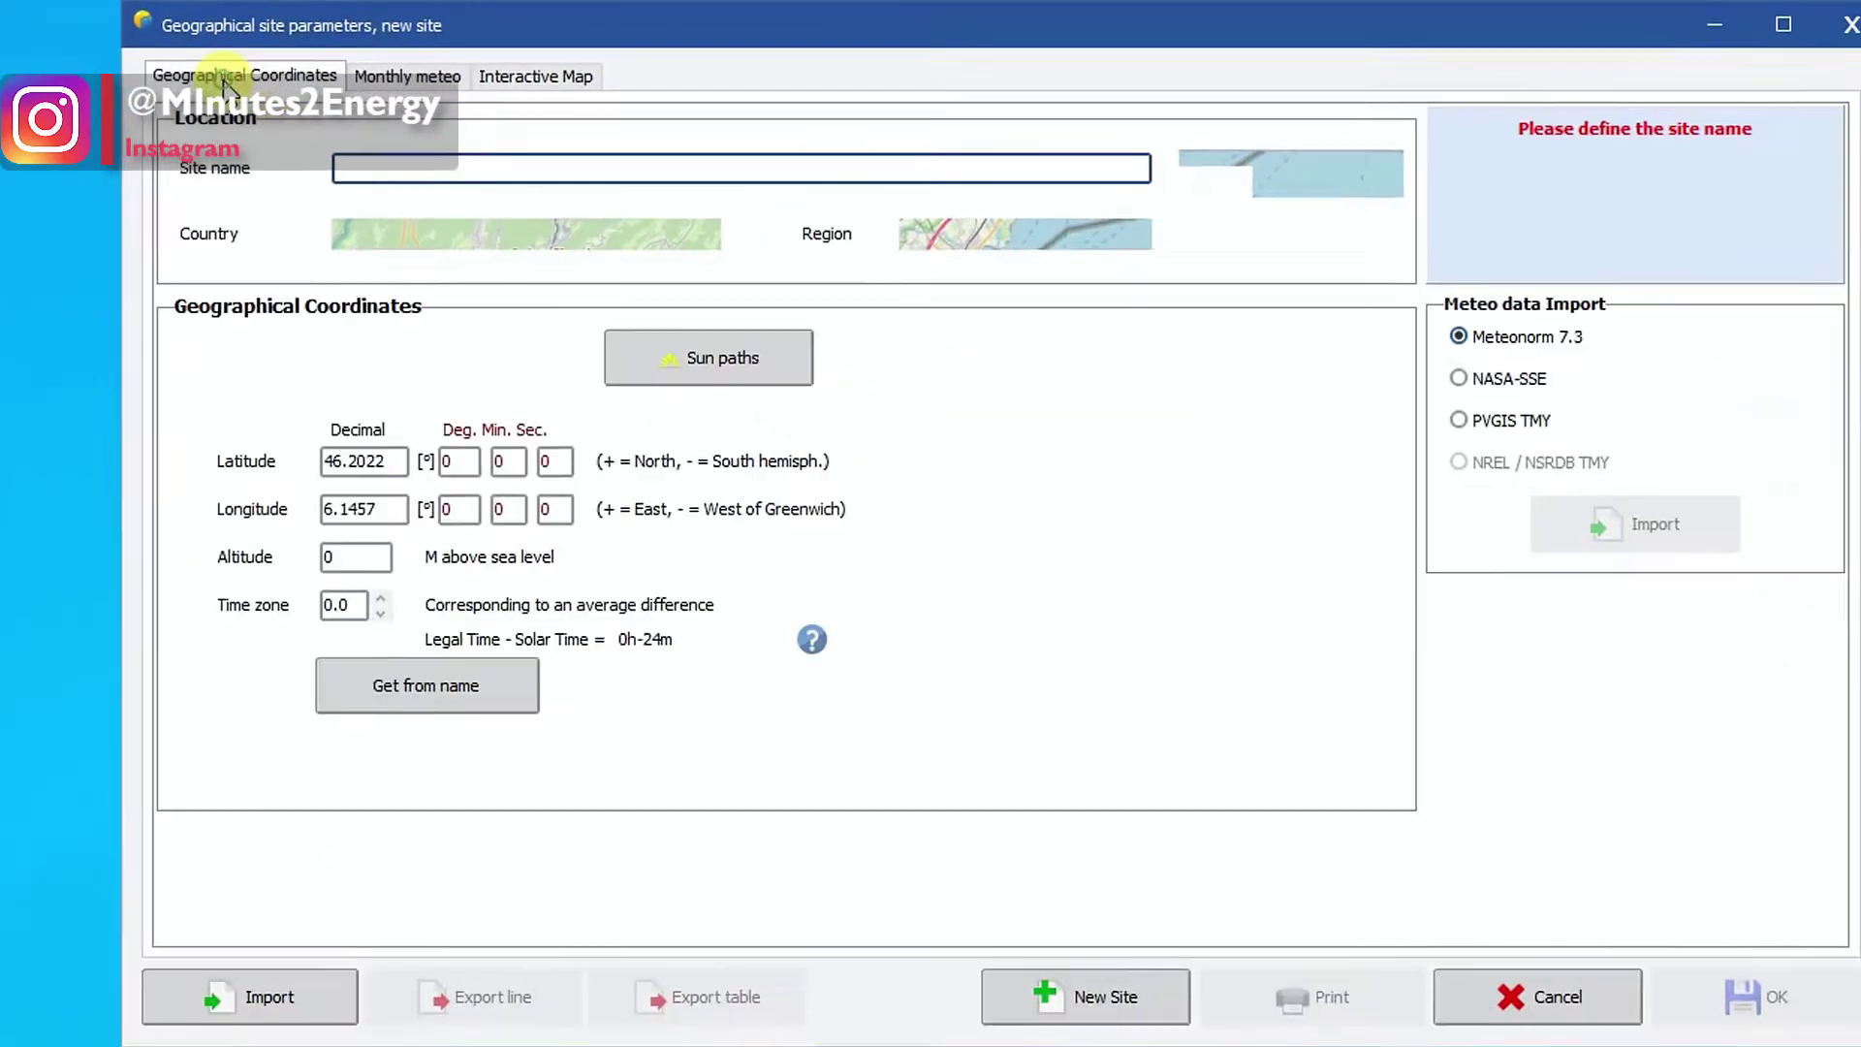
{"action": "double_click", "coordinate": [358, 453]}
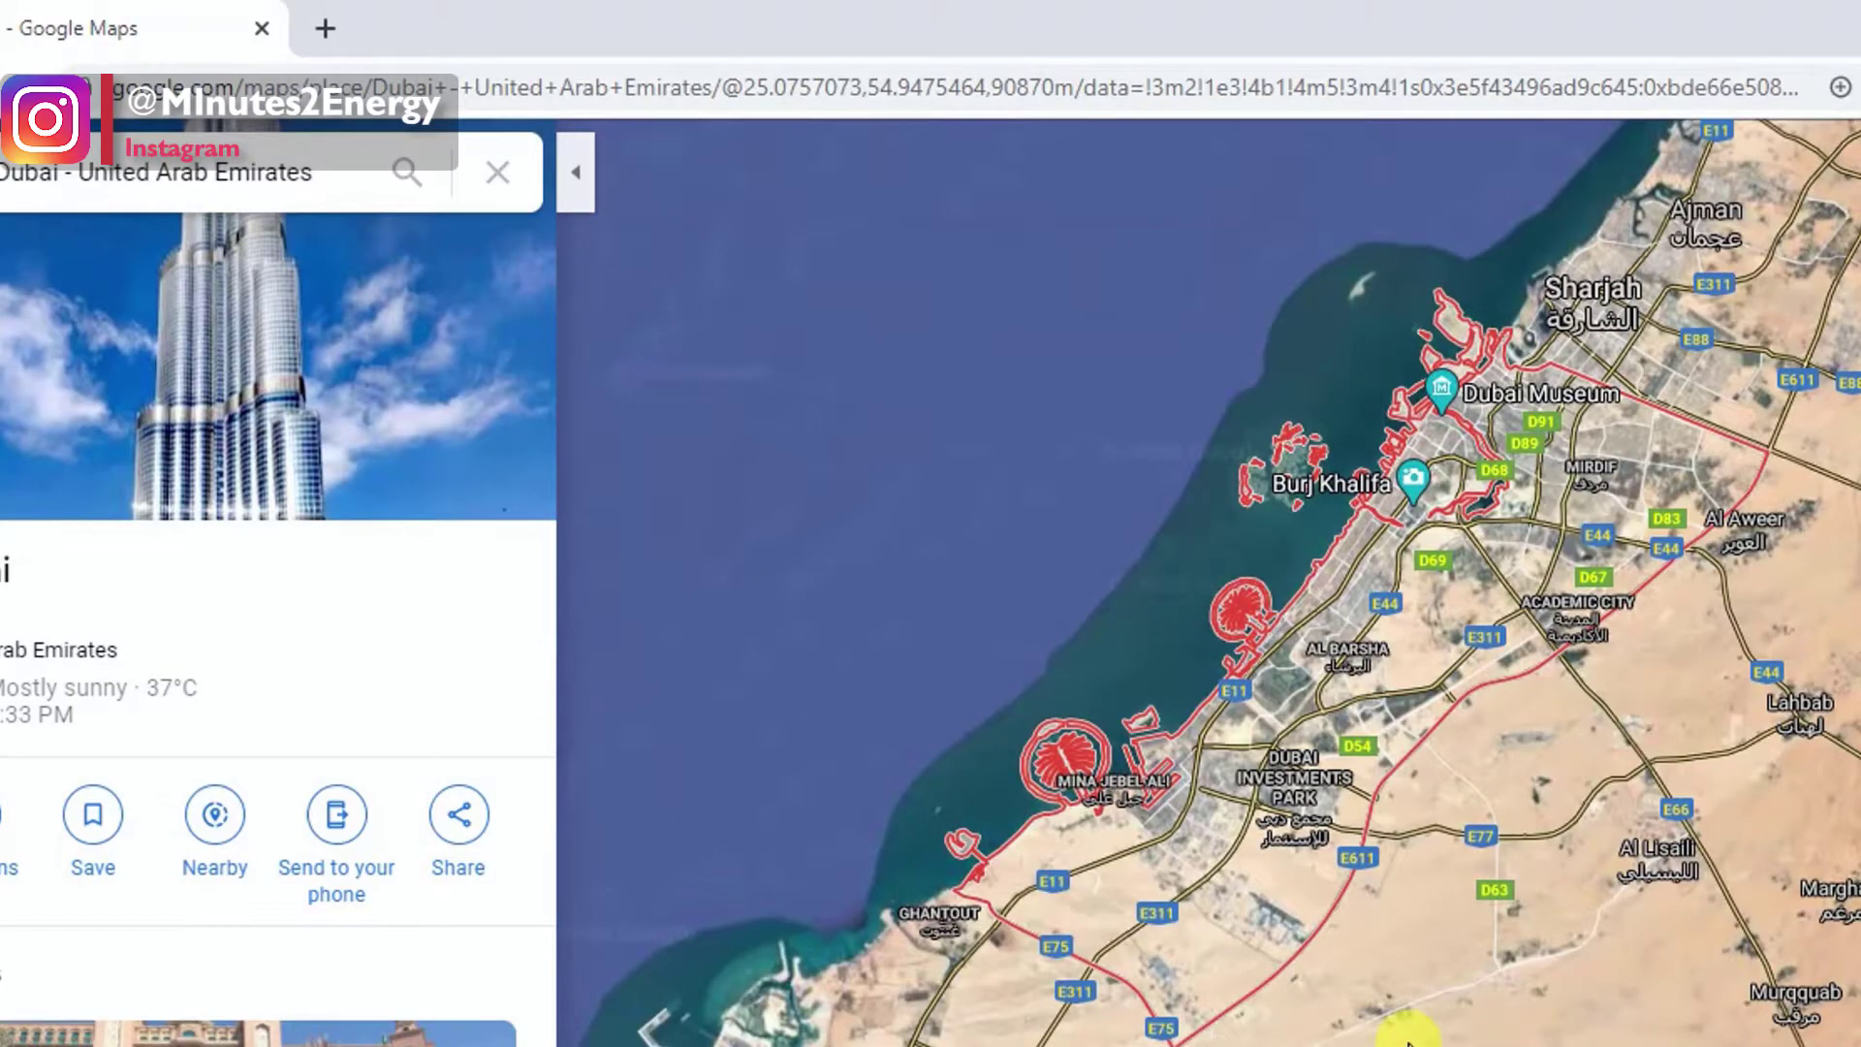
{"action": "left_click_drag", "start_coordinate": [1404, 1031], "coordinate": [1400, 736]}
{"action": "scroll", "coordinate": [1388, 824], "scroll_direction": "up", "scroll_amount": 3}
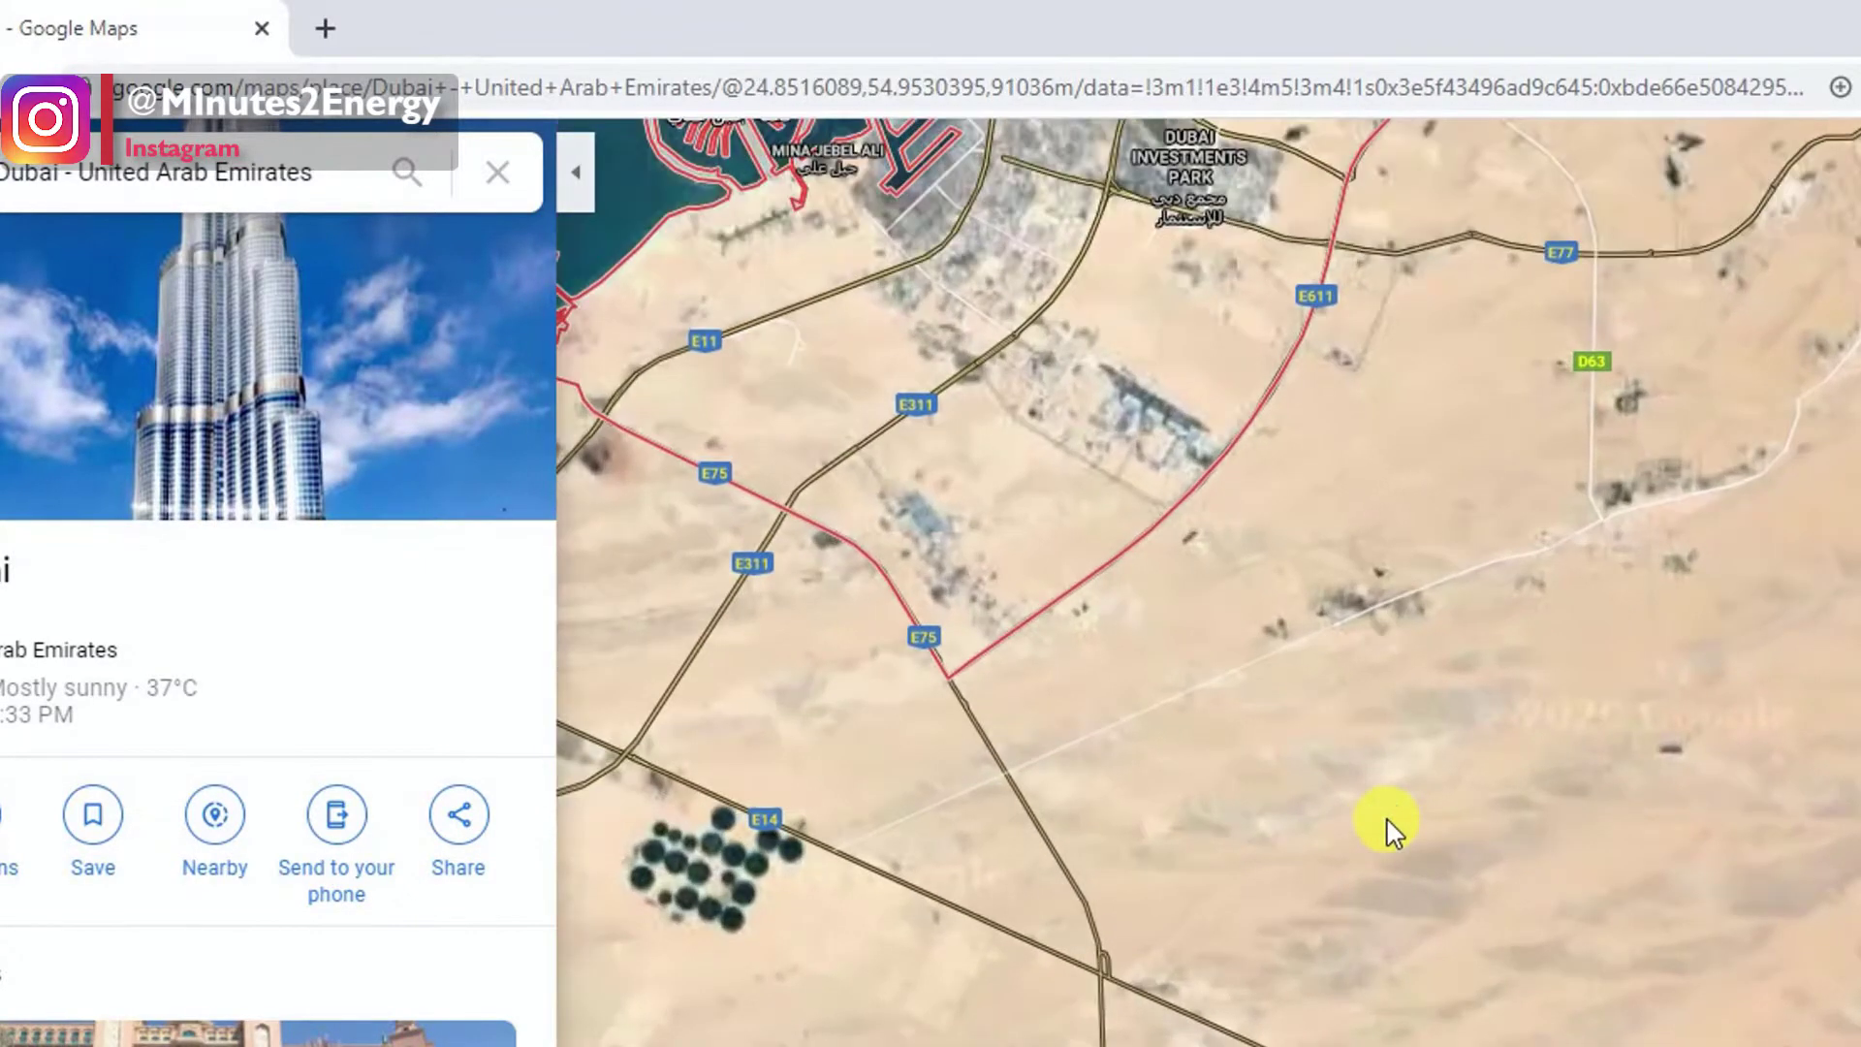
{"action": "left_click", "coordinate": [1364, 812]}
{"action": "left_click", "coordinate": [754, 88]}
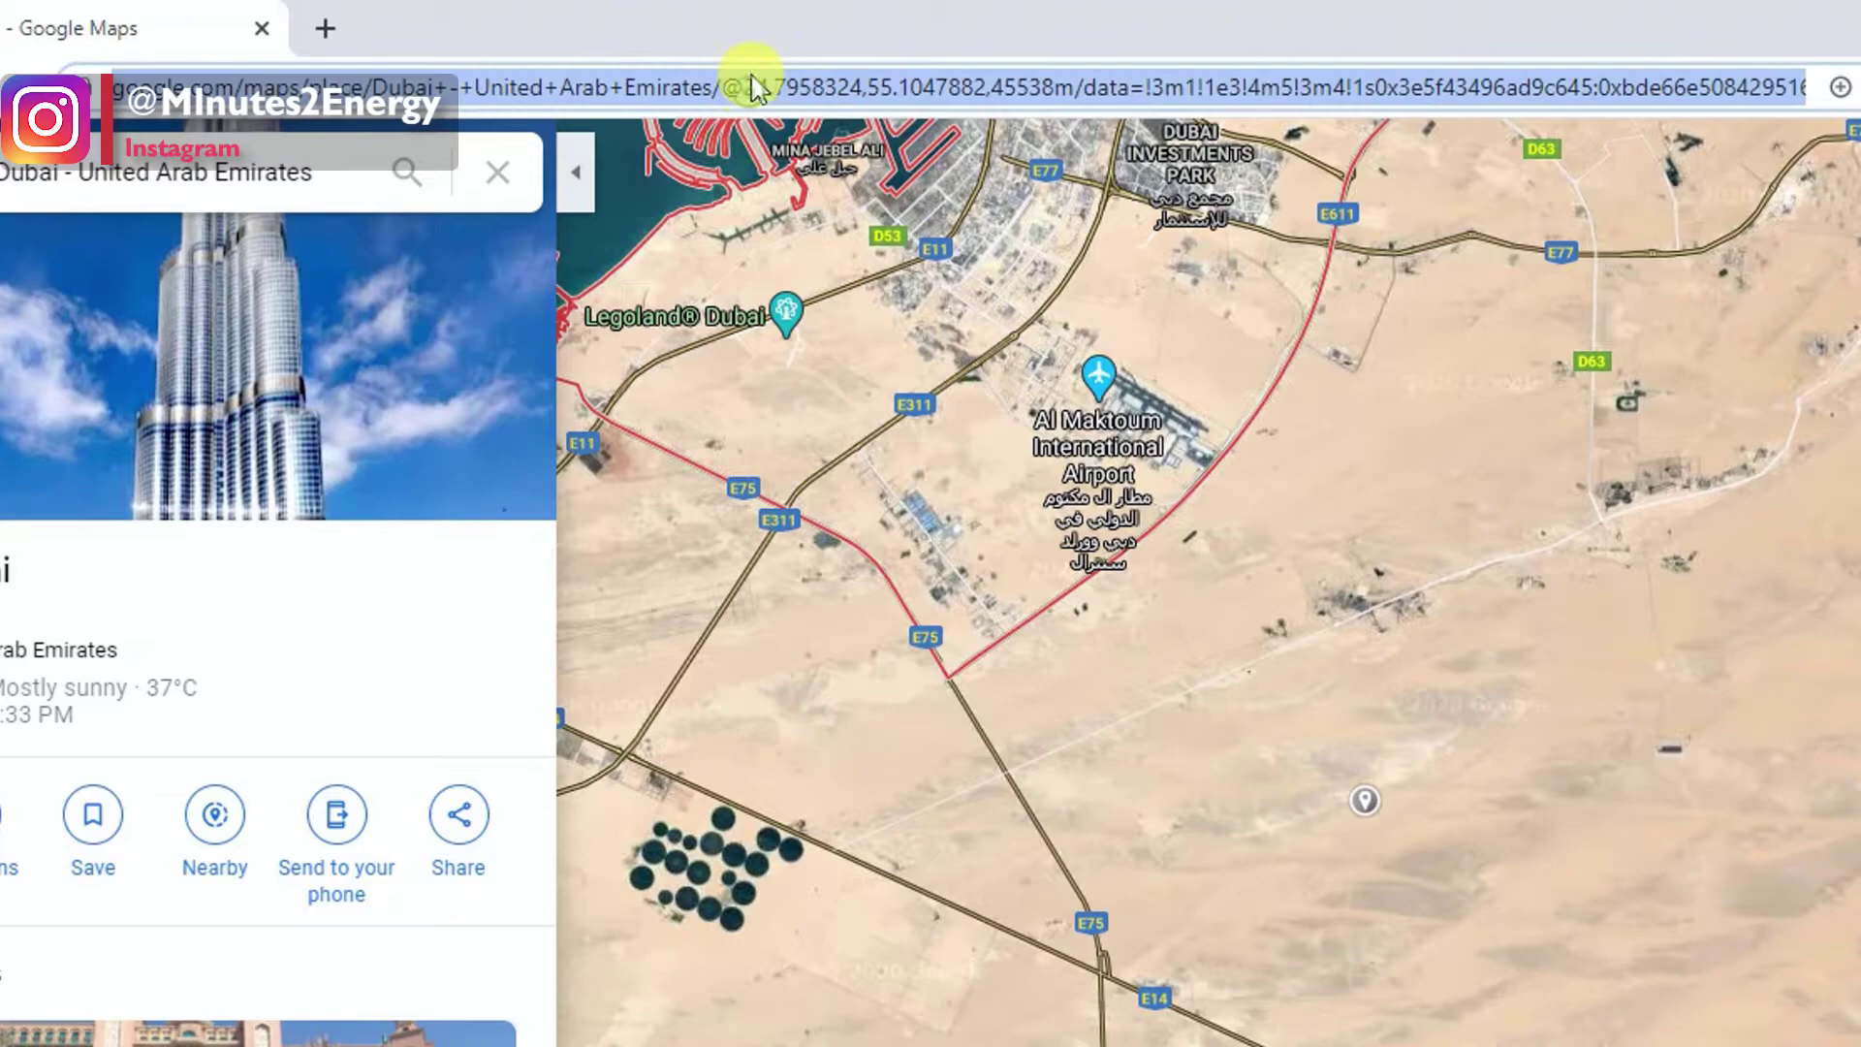
{"action": "left_click", "coordinate": [754, 88]}
{"action": "left_click_drag", "start_coordinate": [876, 88], "coordinate": [1106, 85]}
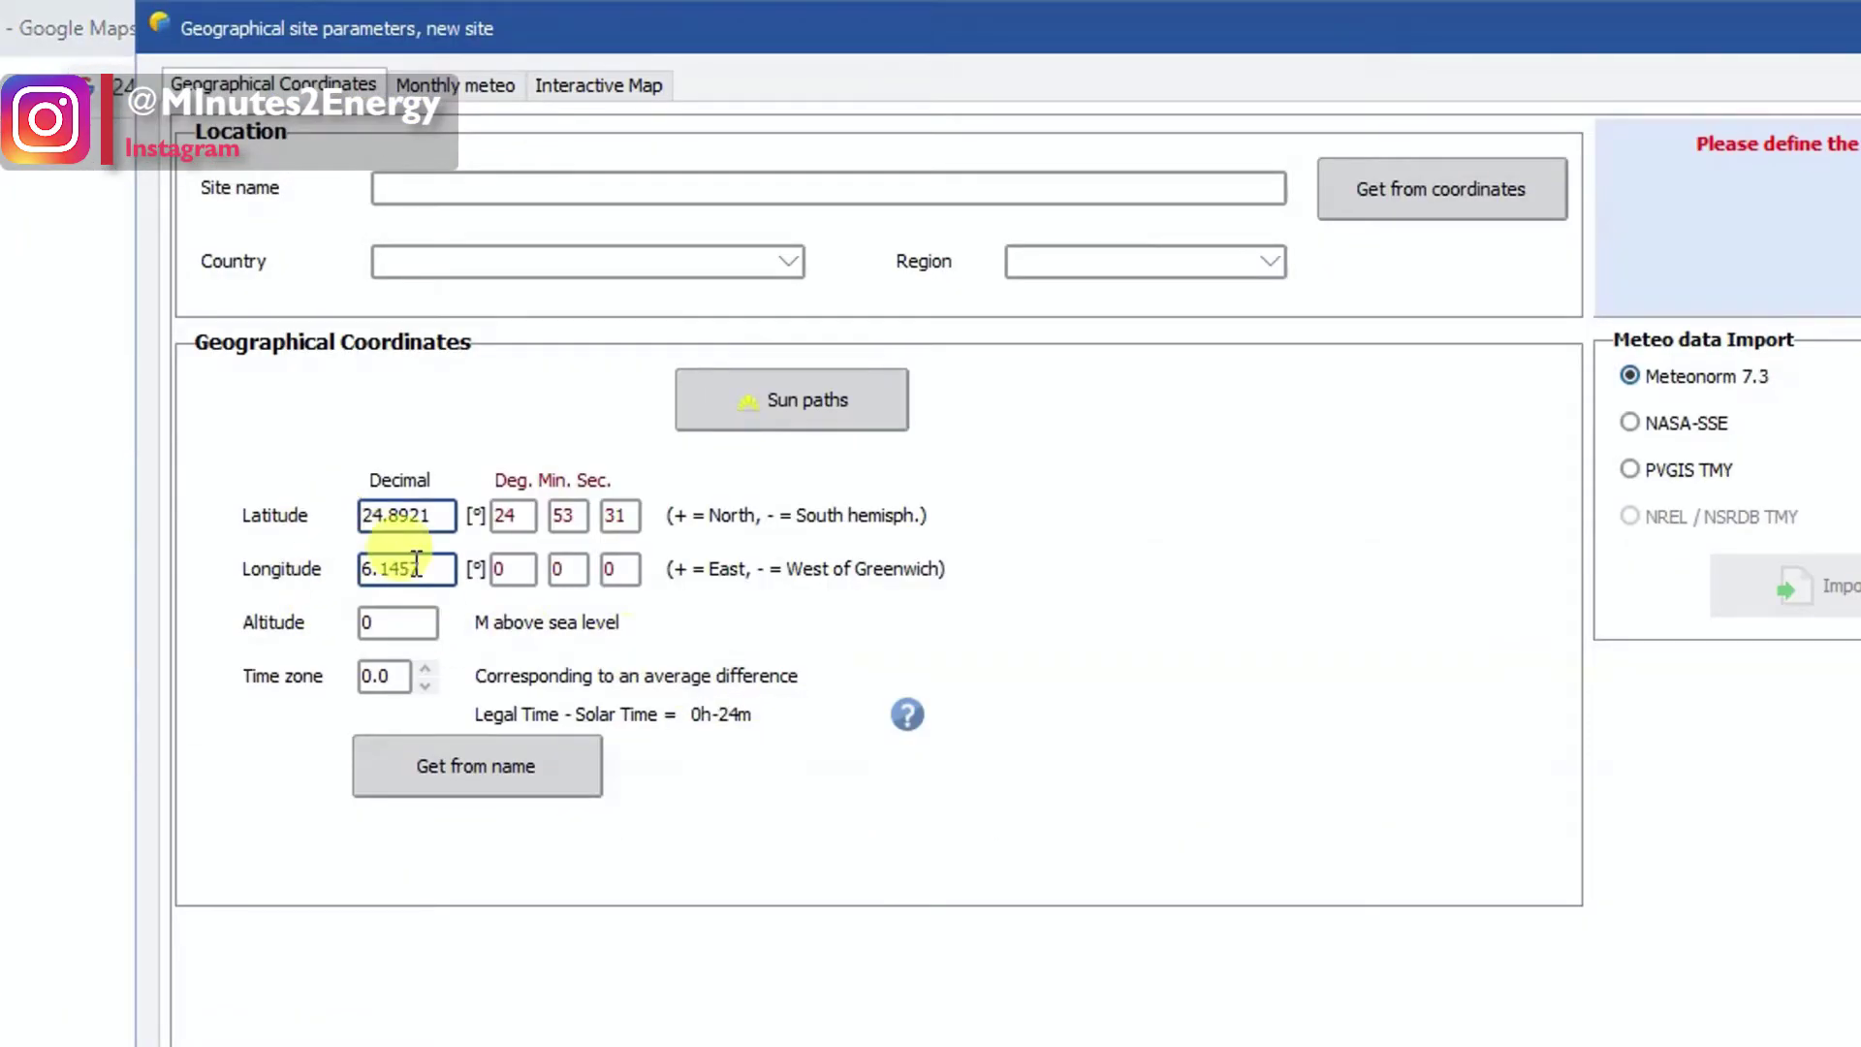
Enter latitude 24.7958 and longitude 55.1048 in the site's decimal coordinate fields.
{"action": "left_click", "coordinate": [436, 514]}
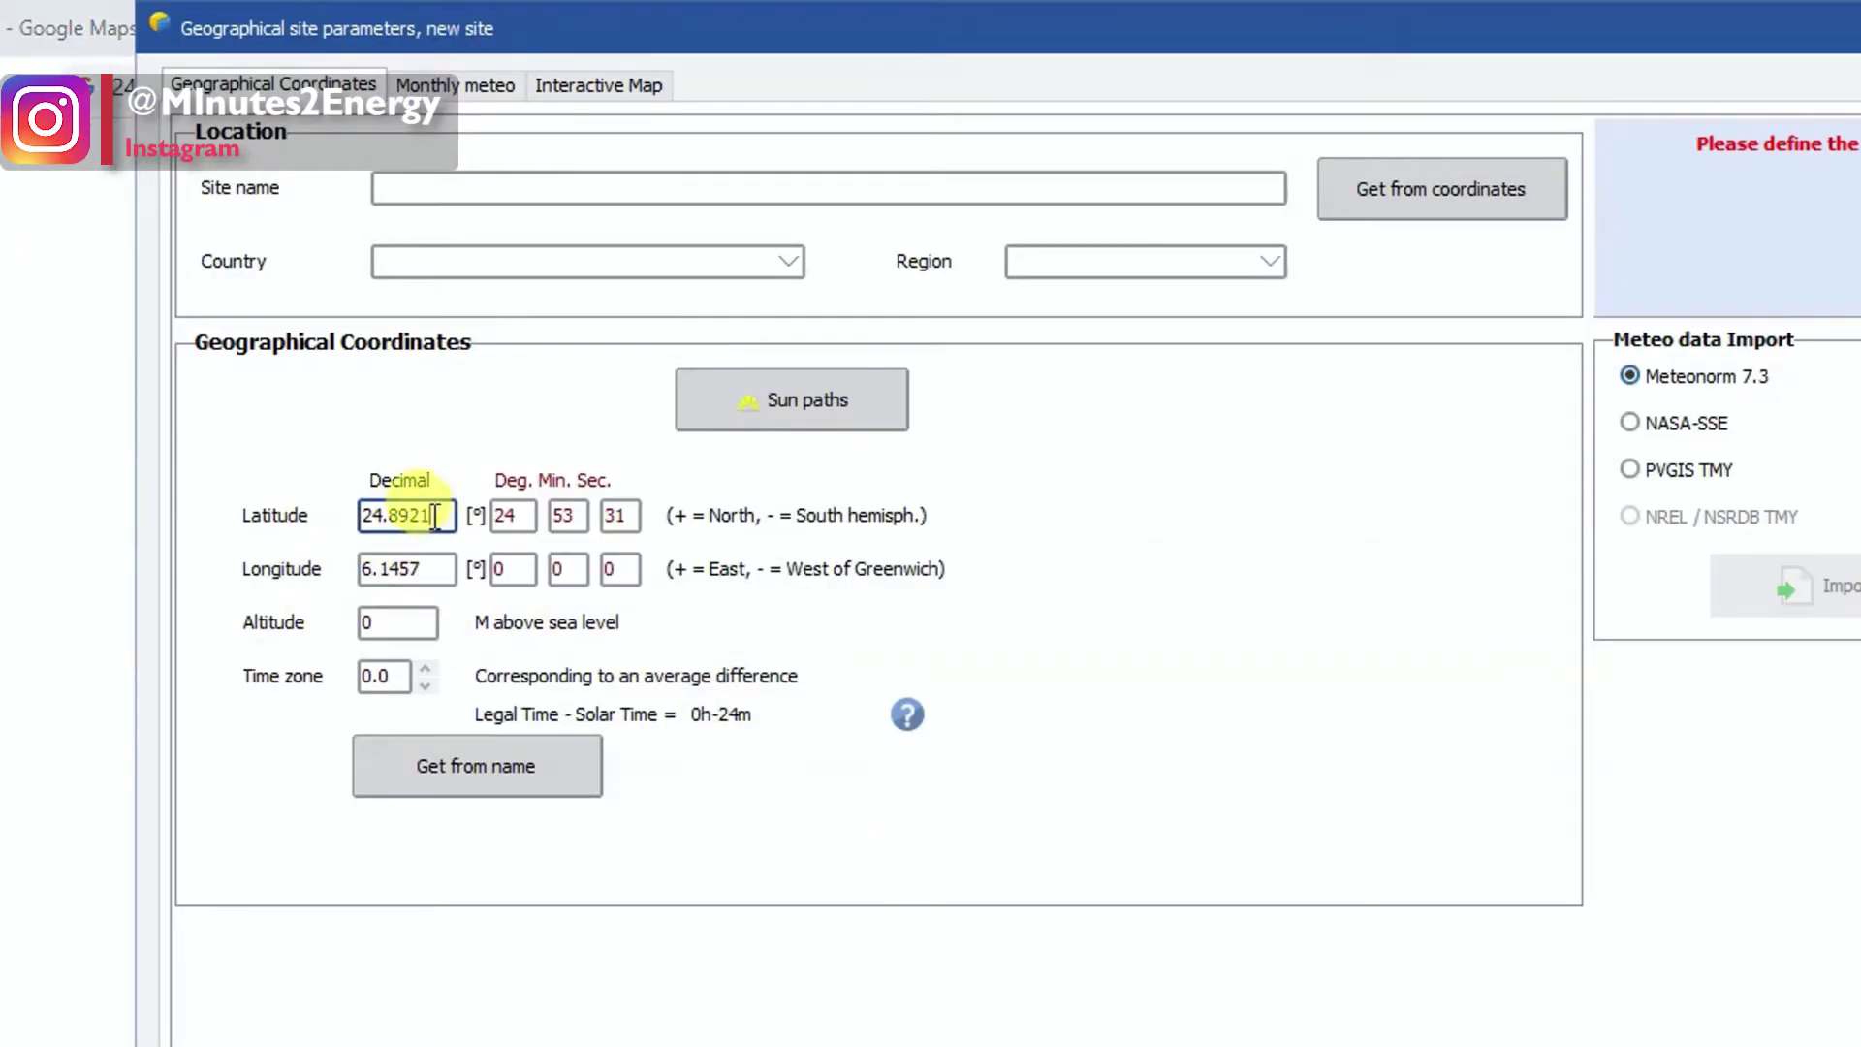
{"action": "left_click_drag", "start_coordinate": [436, 515], "coordinate": [216, 524]}
{"action": "type", "text": "24.7958324"}
{"action": "left_click", "coordinate": [441, 569]}
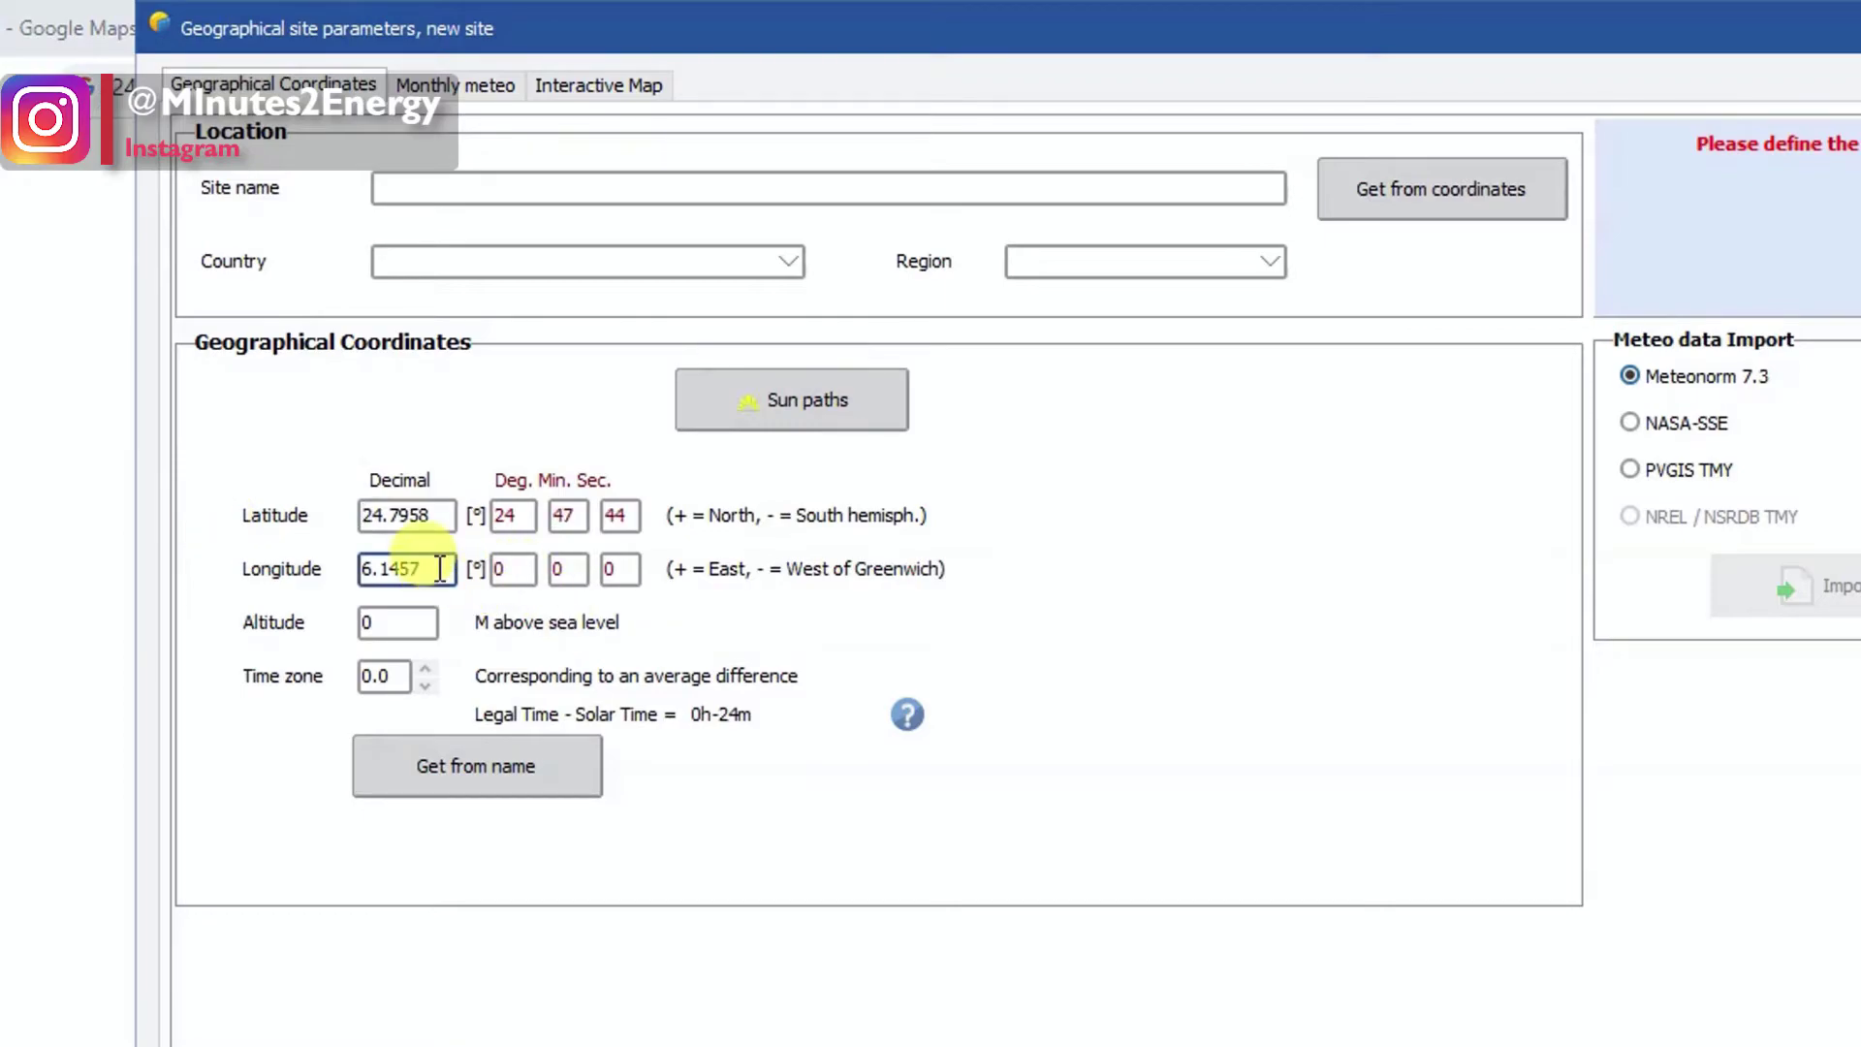
{"action": "left_click_drag", "start_coordinate": [441, 569], "coordinate": [187, 585]}
{"action": "type", "text": "55.1047882"}
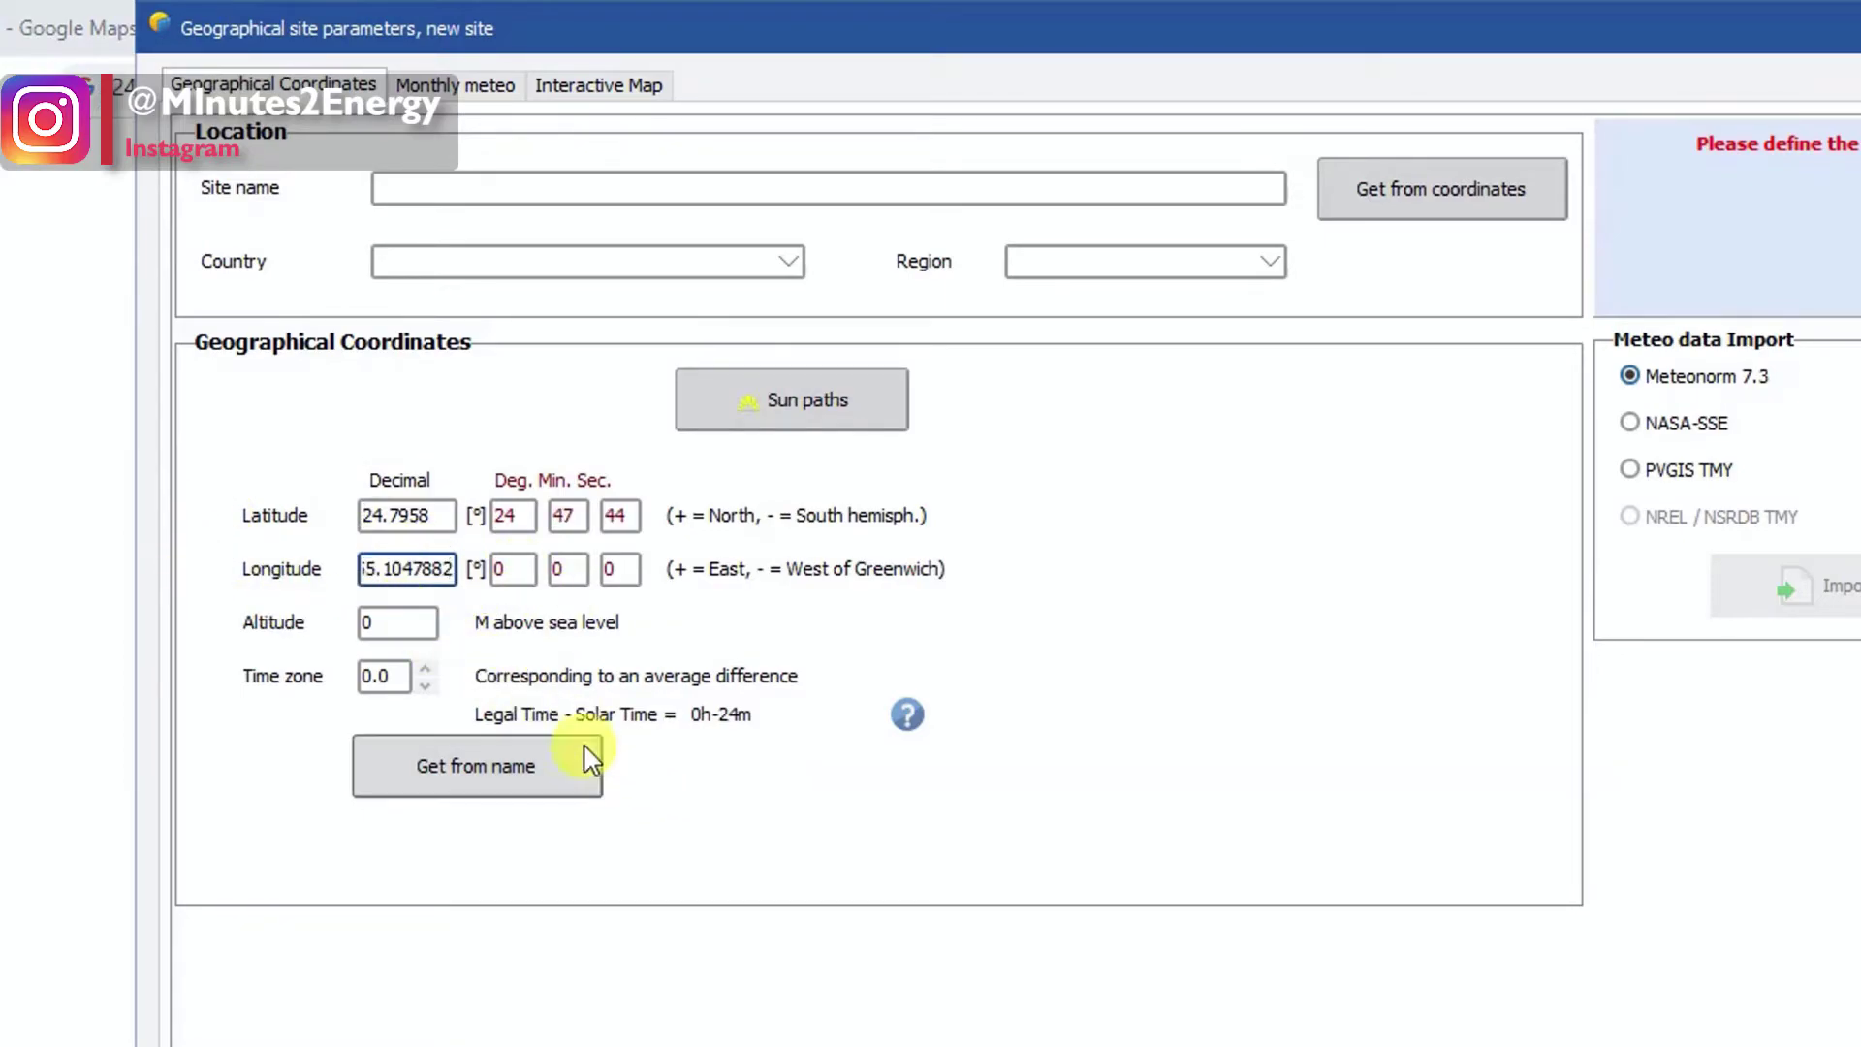
{"action": "left_click", "coordinate": [403, 512]}
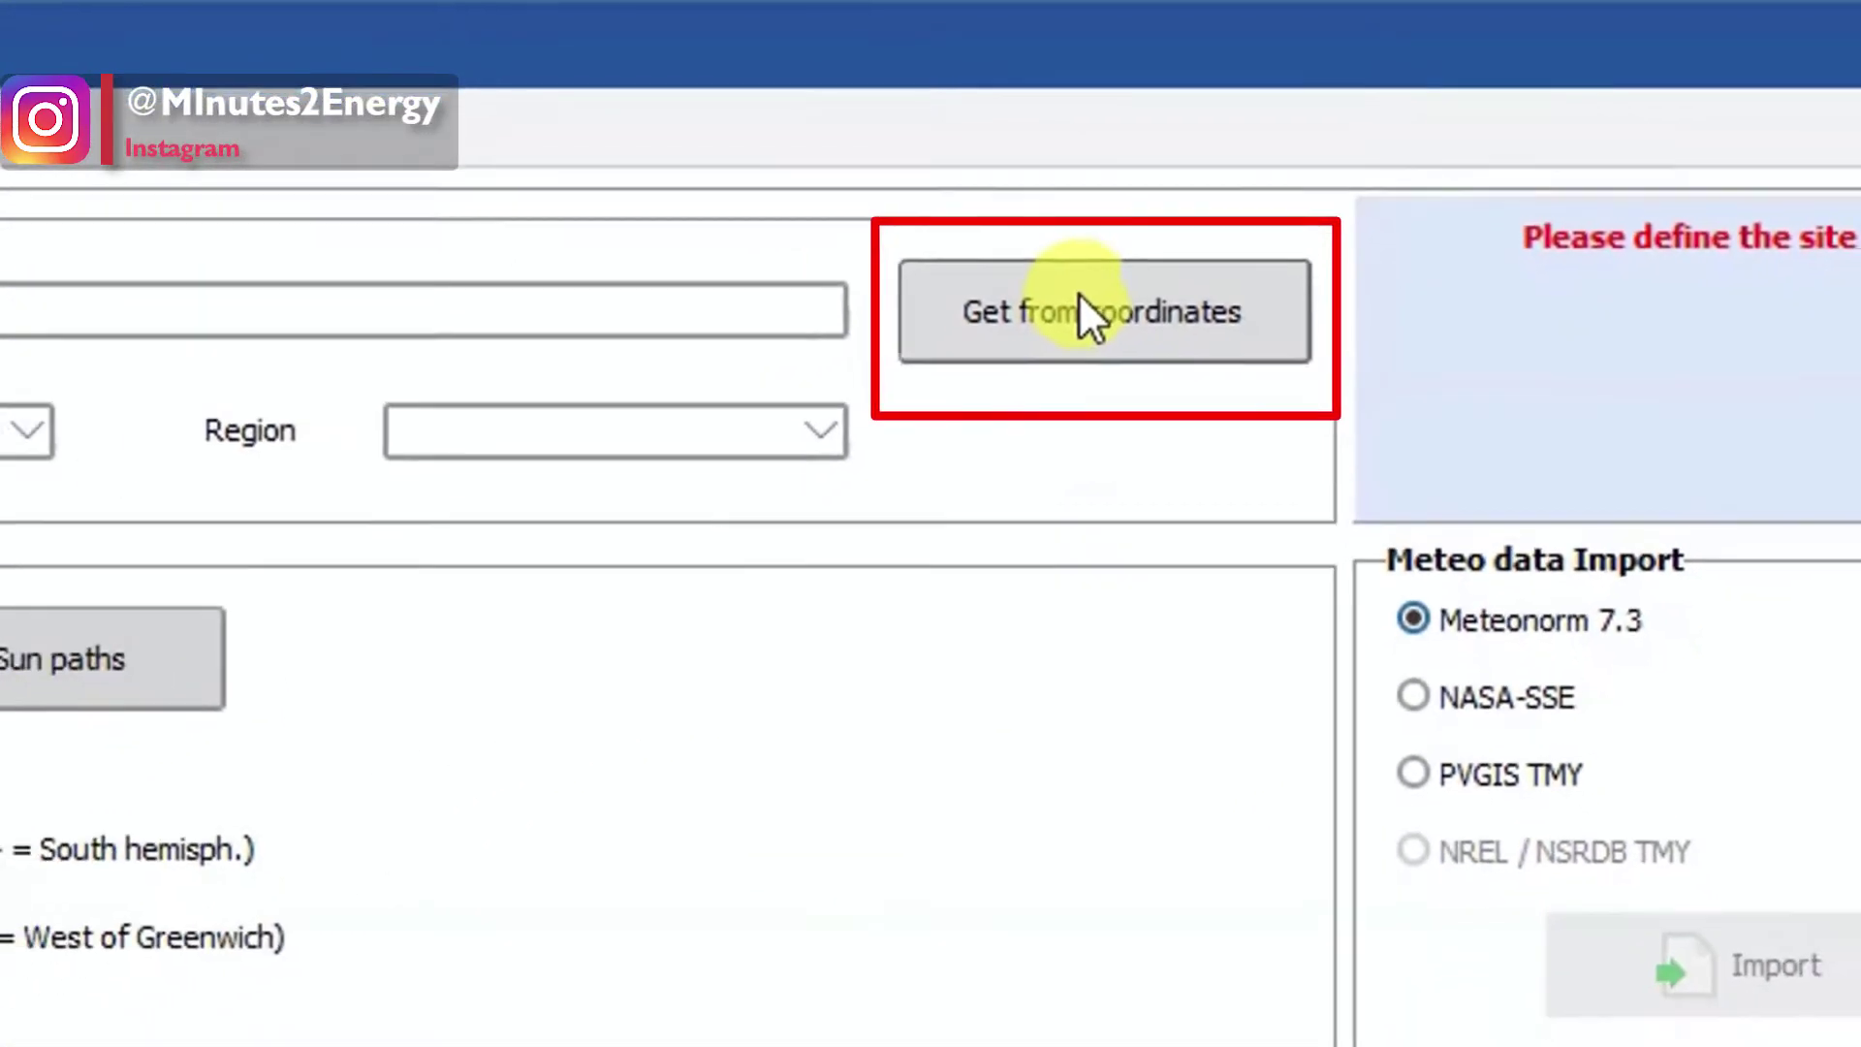
Fill in the site name, country and region (Asia) from the entered coordinates.
{"action": "left_click", "coordinate": [1014, 373]}
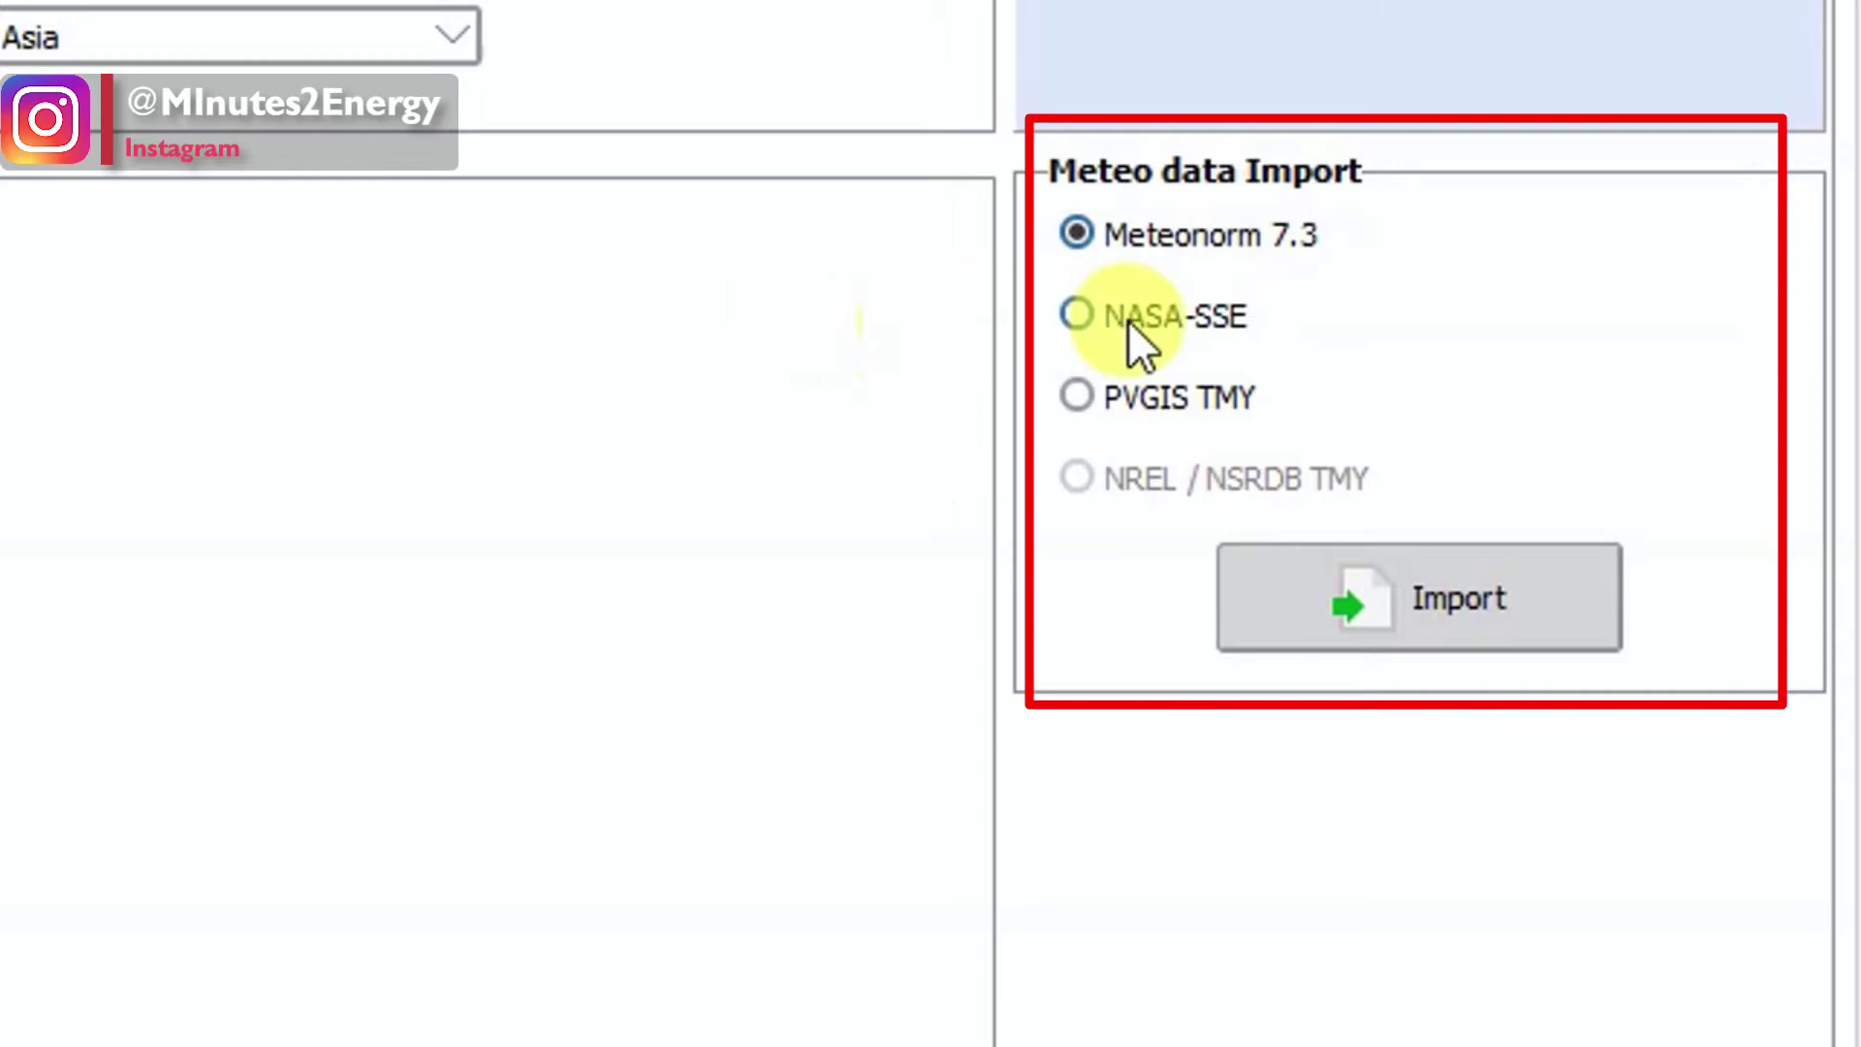
Import NASA-SSE monthly meteo data for Bab Al Shams.
{"action": "left_click", "coordinate": [1074, 315]}
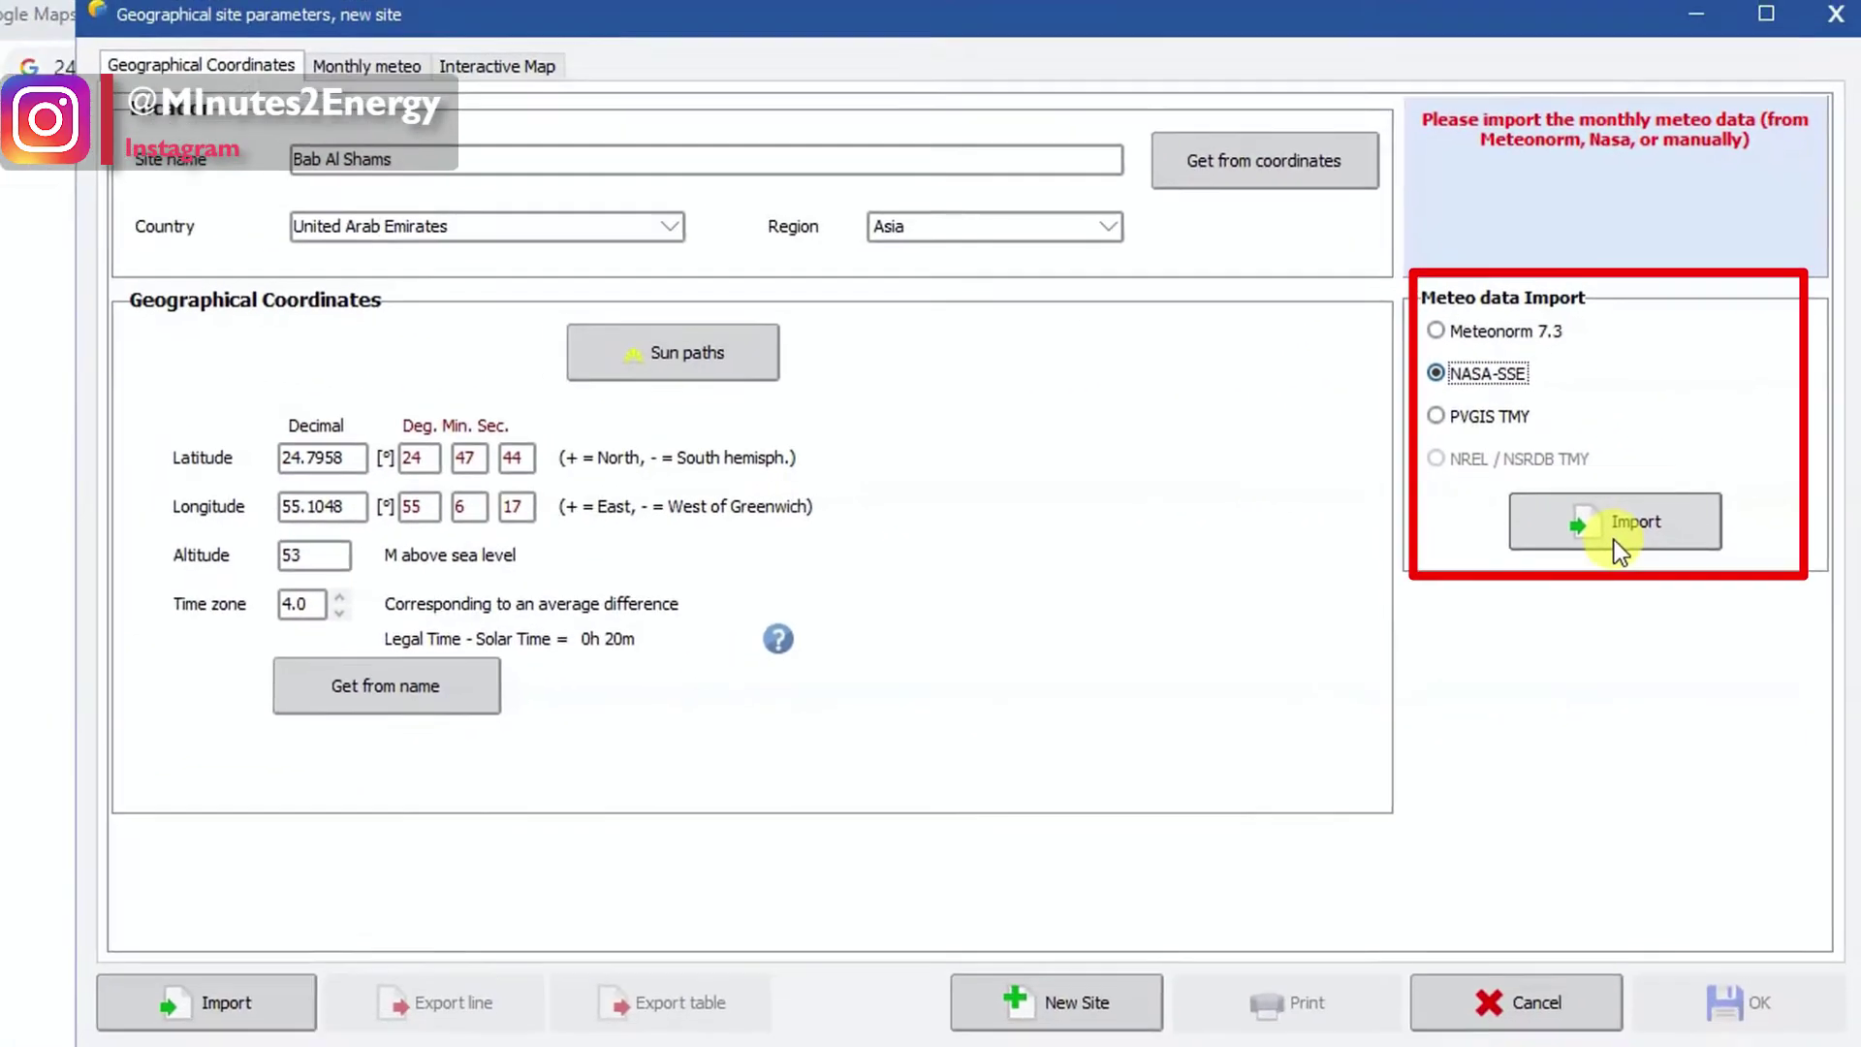
{"action": "left_click", "coordinate": [1618, 531]}
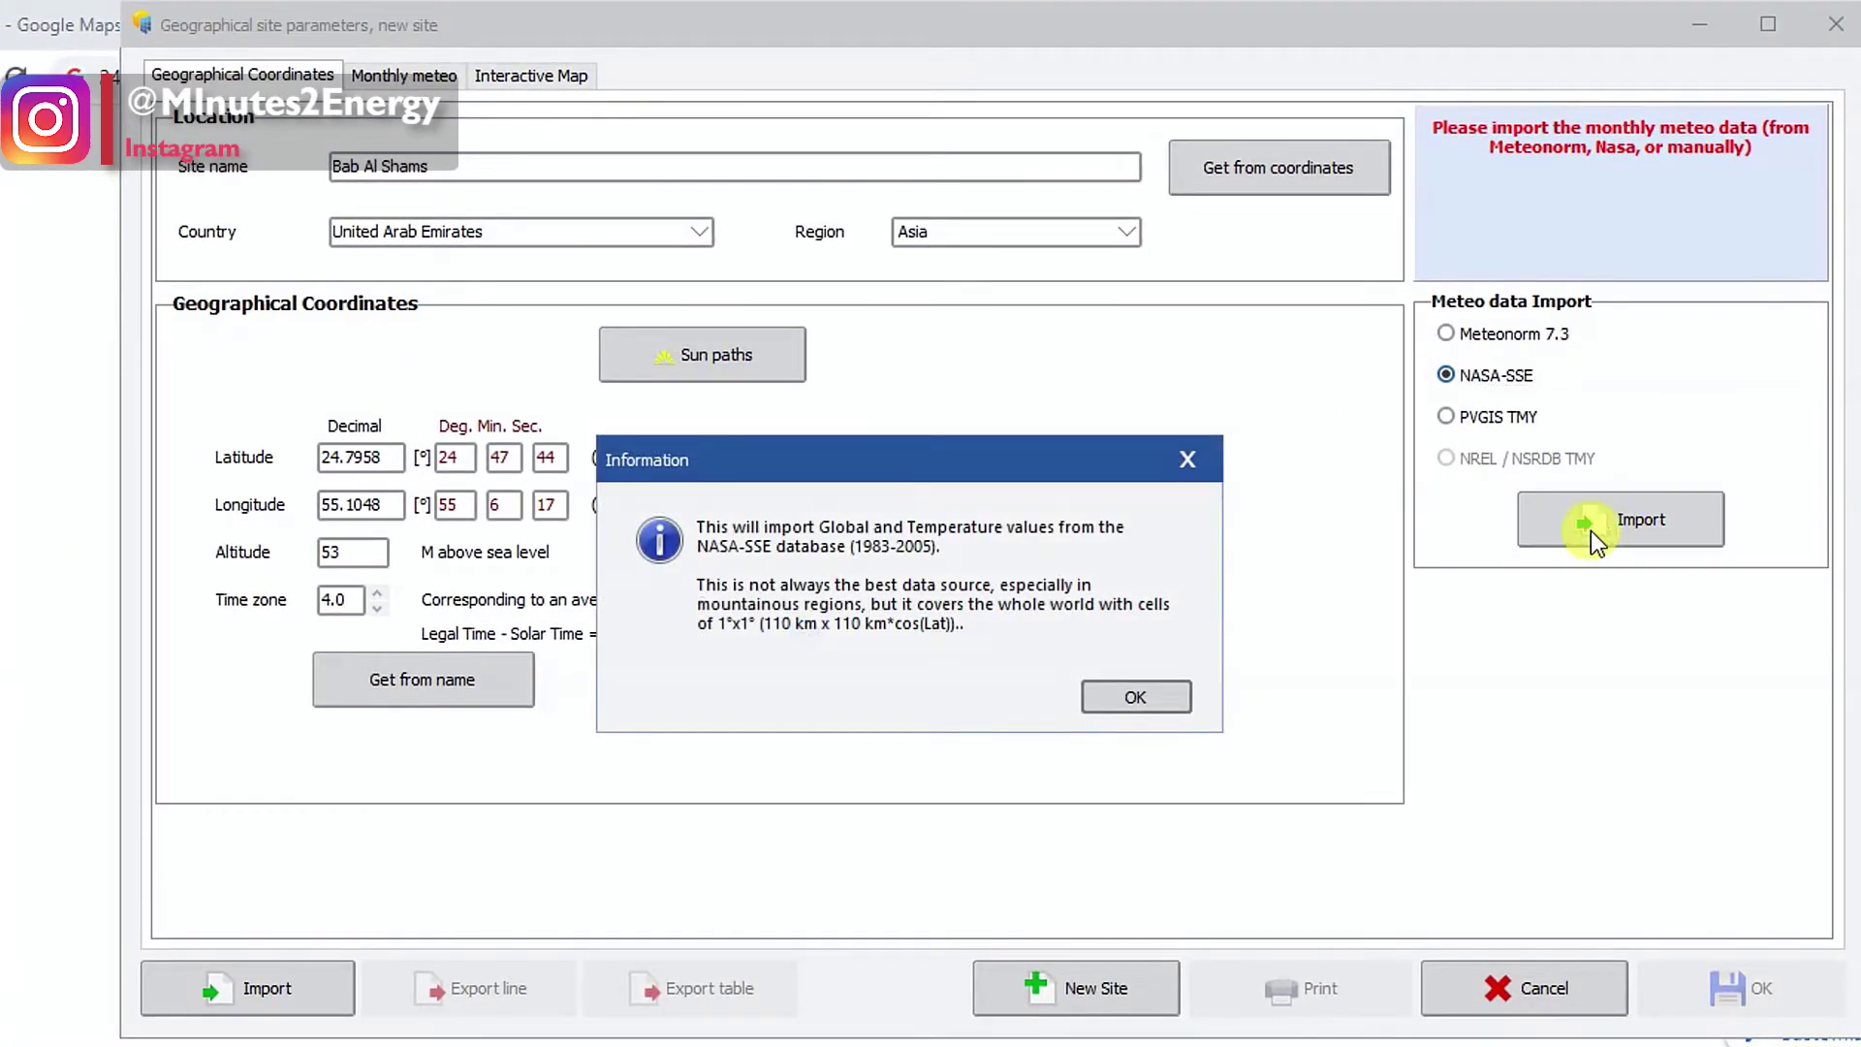
{"action": "left_click", "coordinate": [1089, 698]}
{"action": "left_click", "coordinate": [1029, 677]}
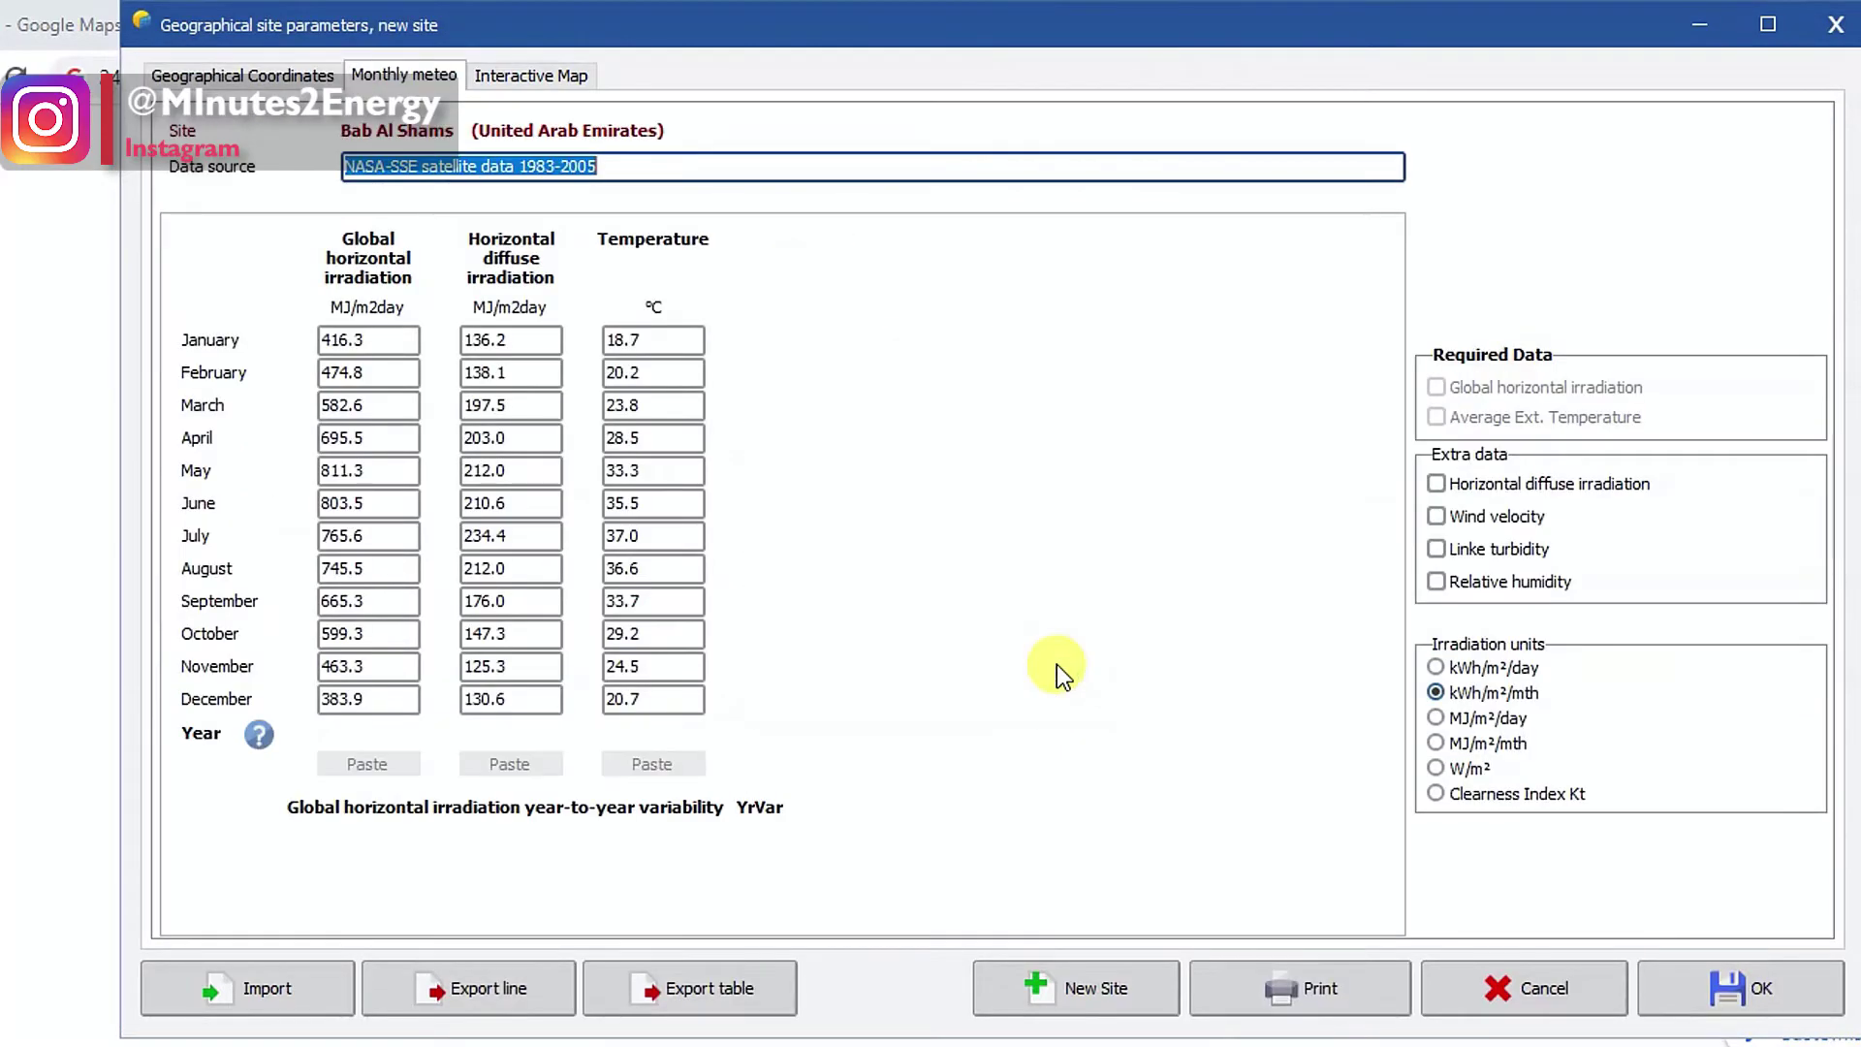
Add wind velocity, Linke turbidity and relative humidity columns to the monthly meteo table.
{"action": "left_click", "coordinate": [1459, 519]}
{"action": "left_click", "coordinate": [1458, 550]}
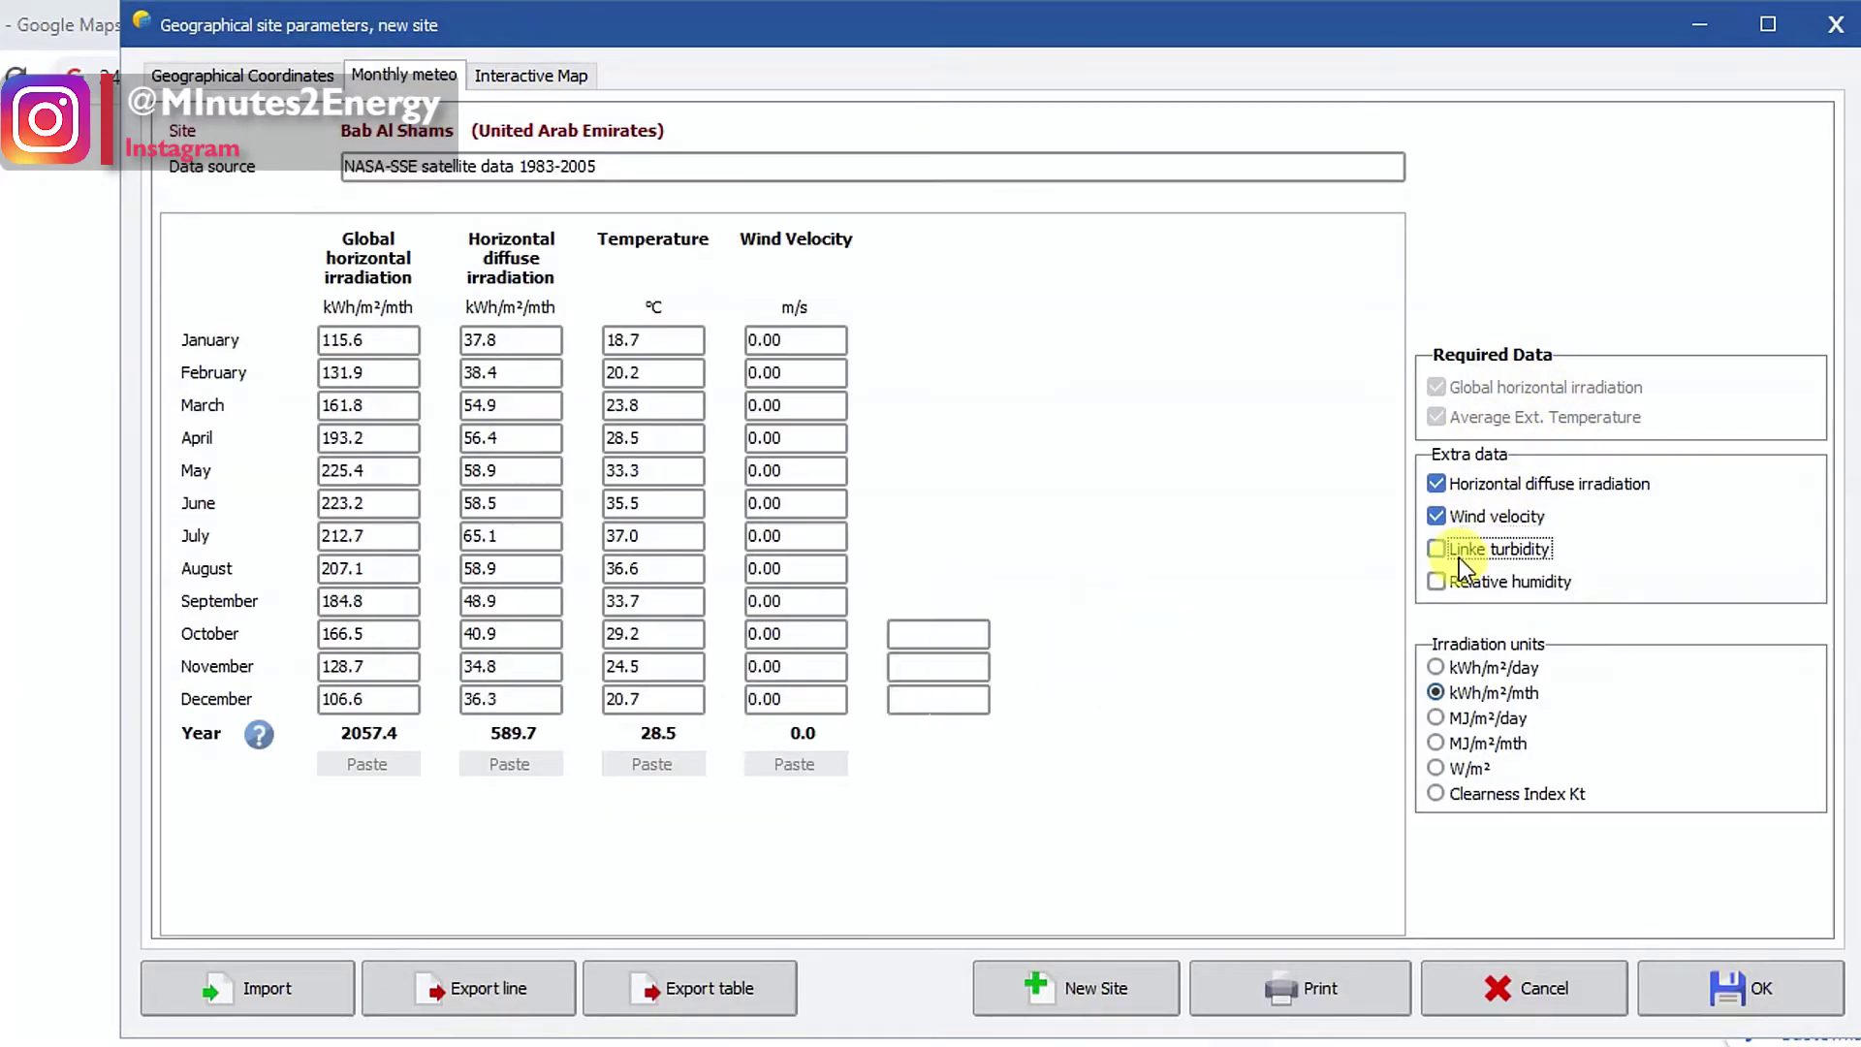
{"action": "left_click", "coordinate": [1454, 581]}
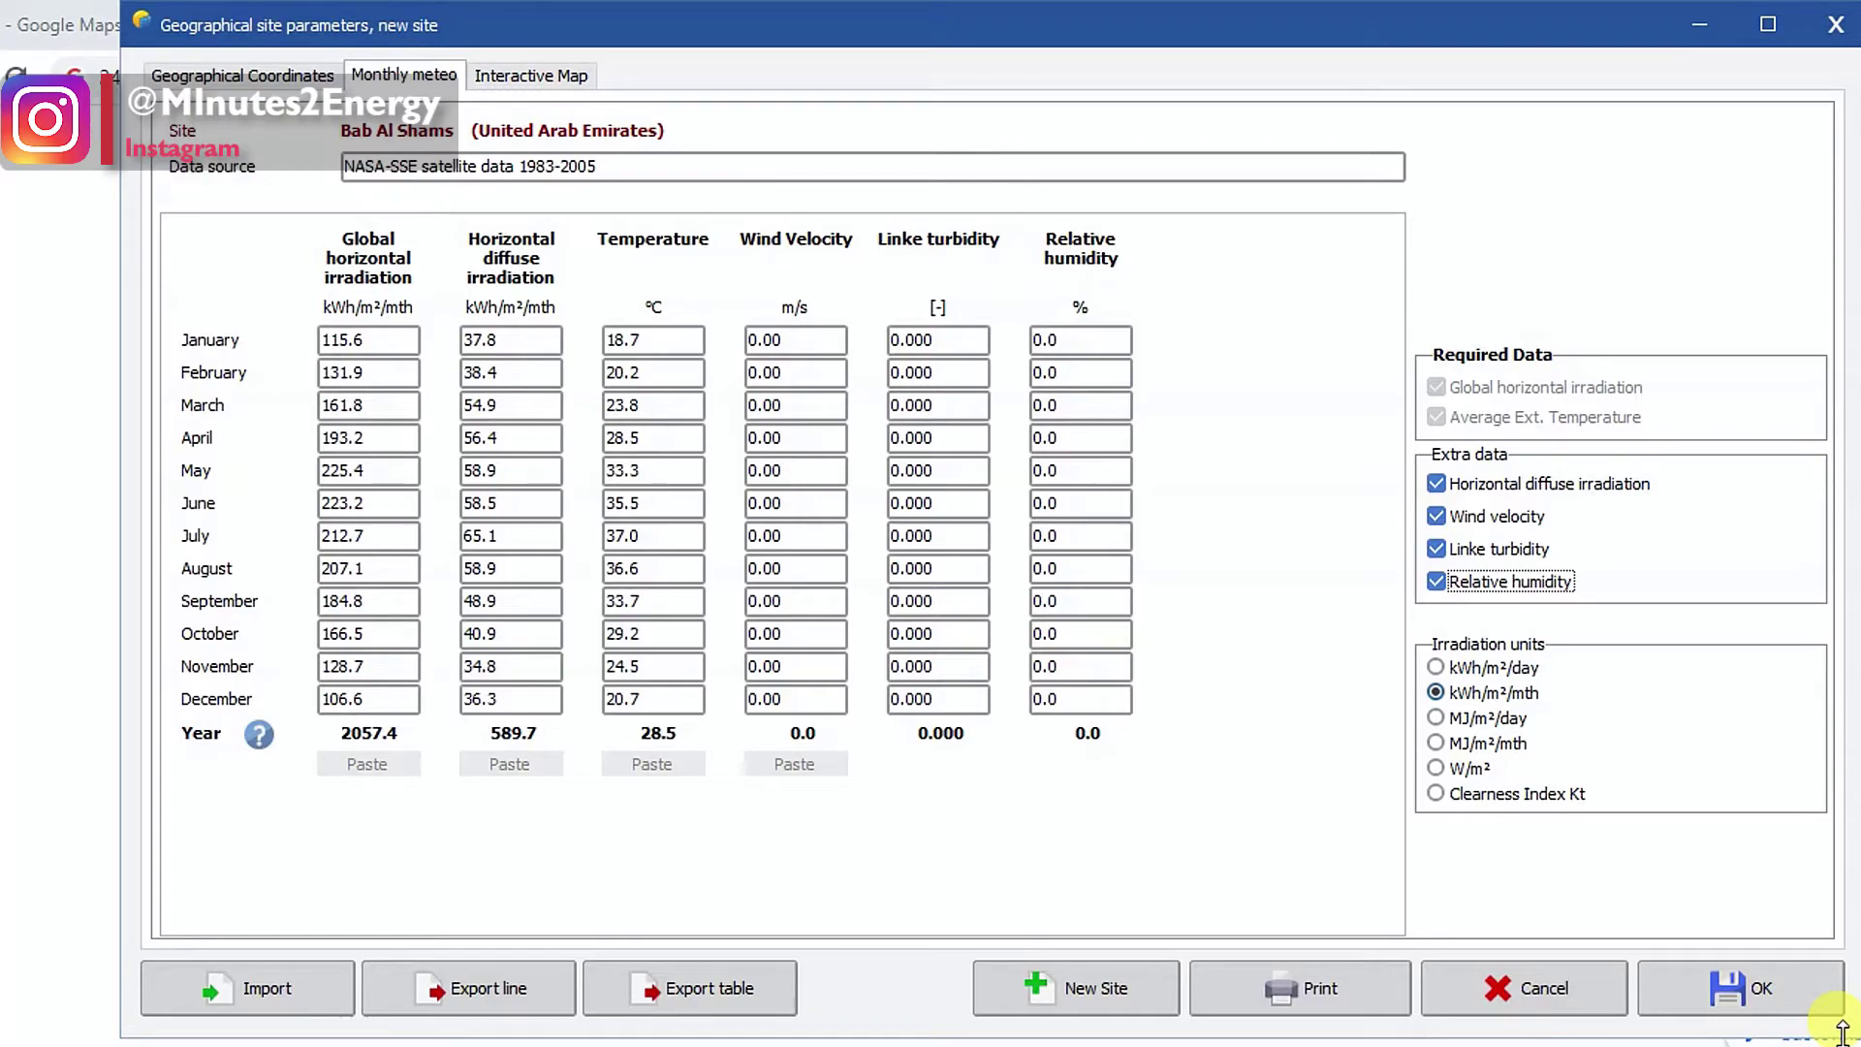
Save the site to the database as Bab Al Shams_Nasa_1983.SIT.
{"action": "left_click", "coordinate": [1795, 1000]}
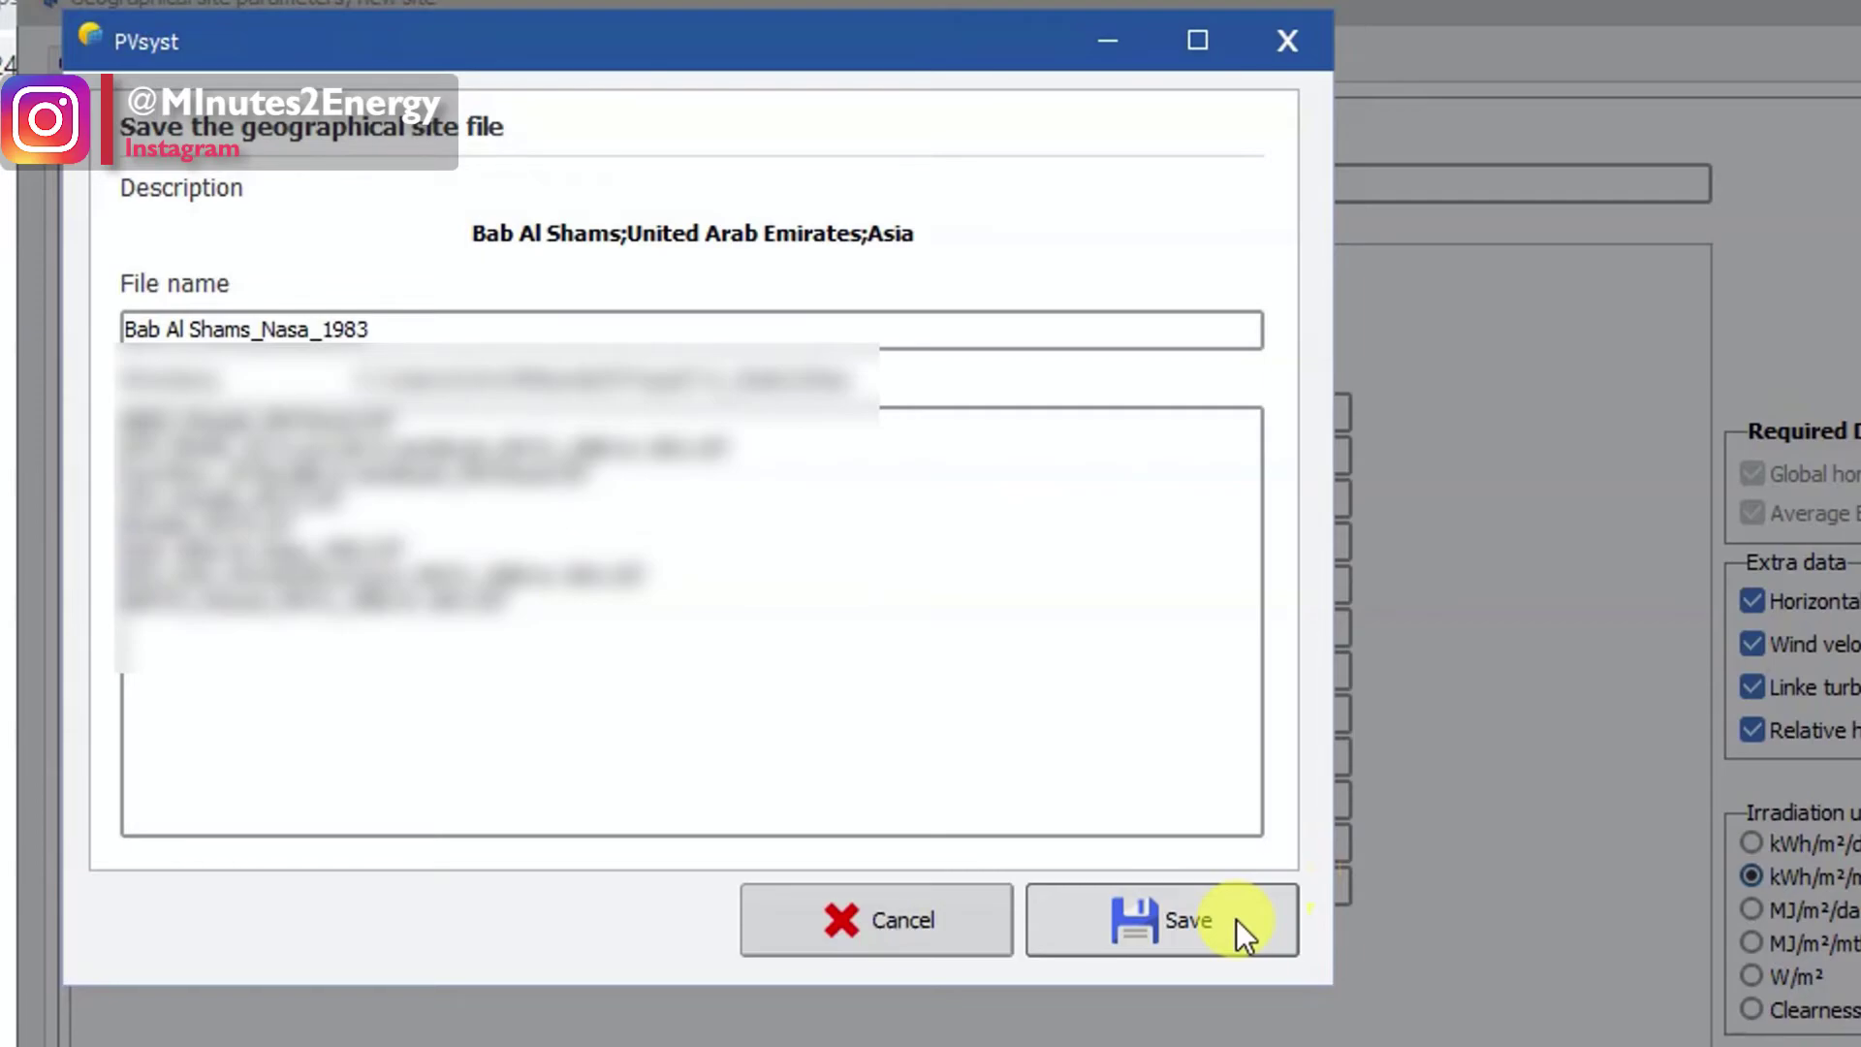
{"action": "left_click", "coordinate": [1236, 919]}
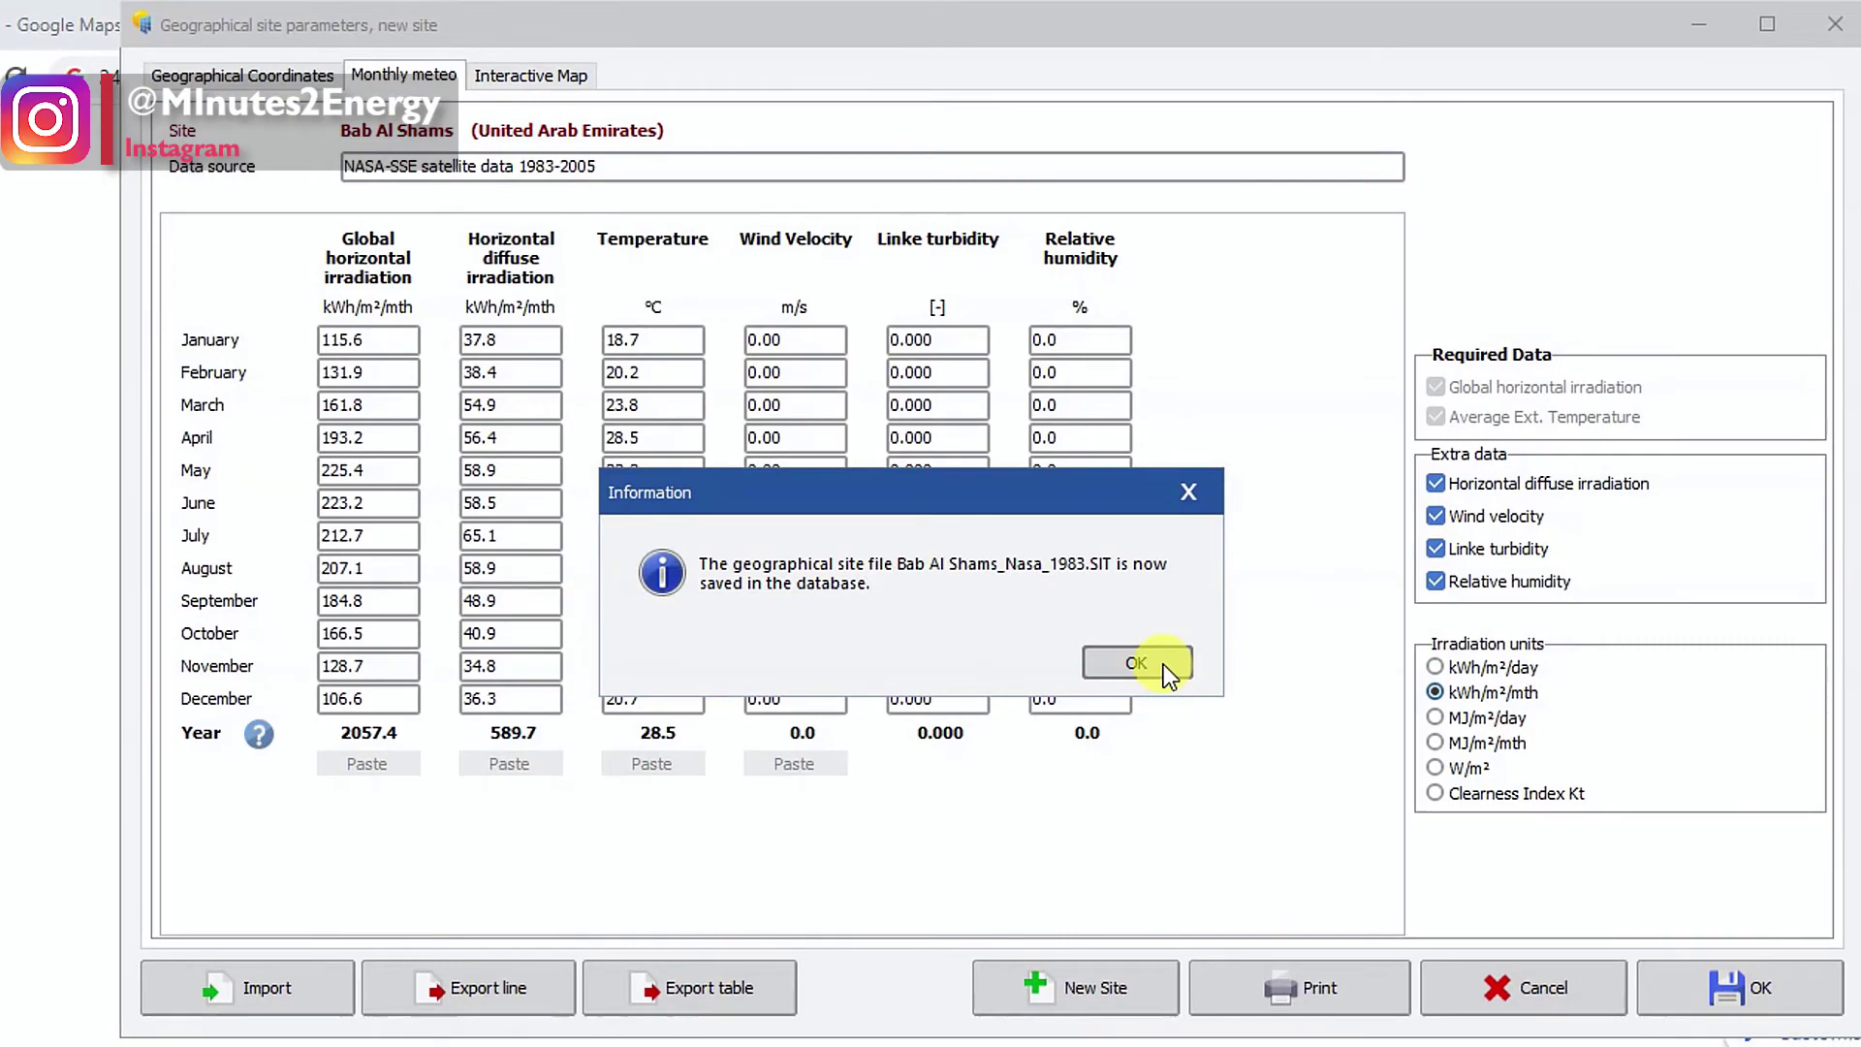
{"action": "left_click", "coordinate": [1163, 665]}
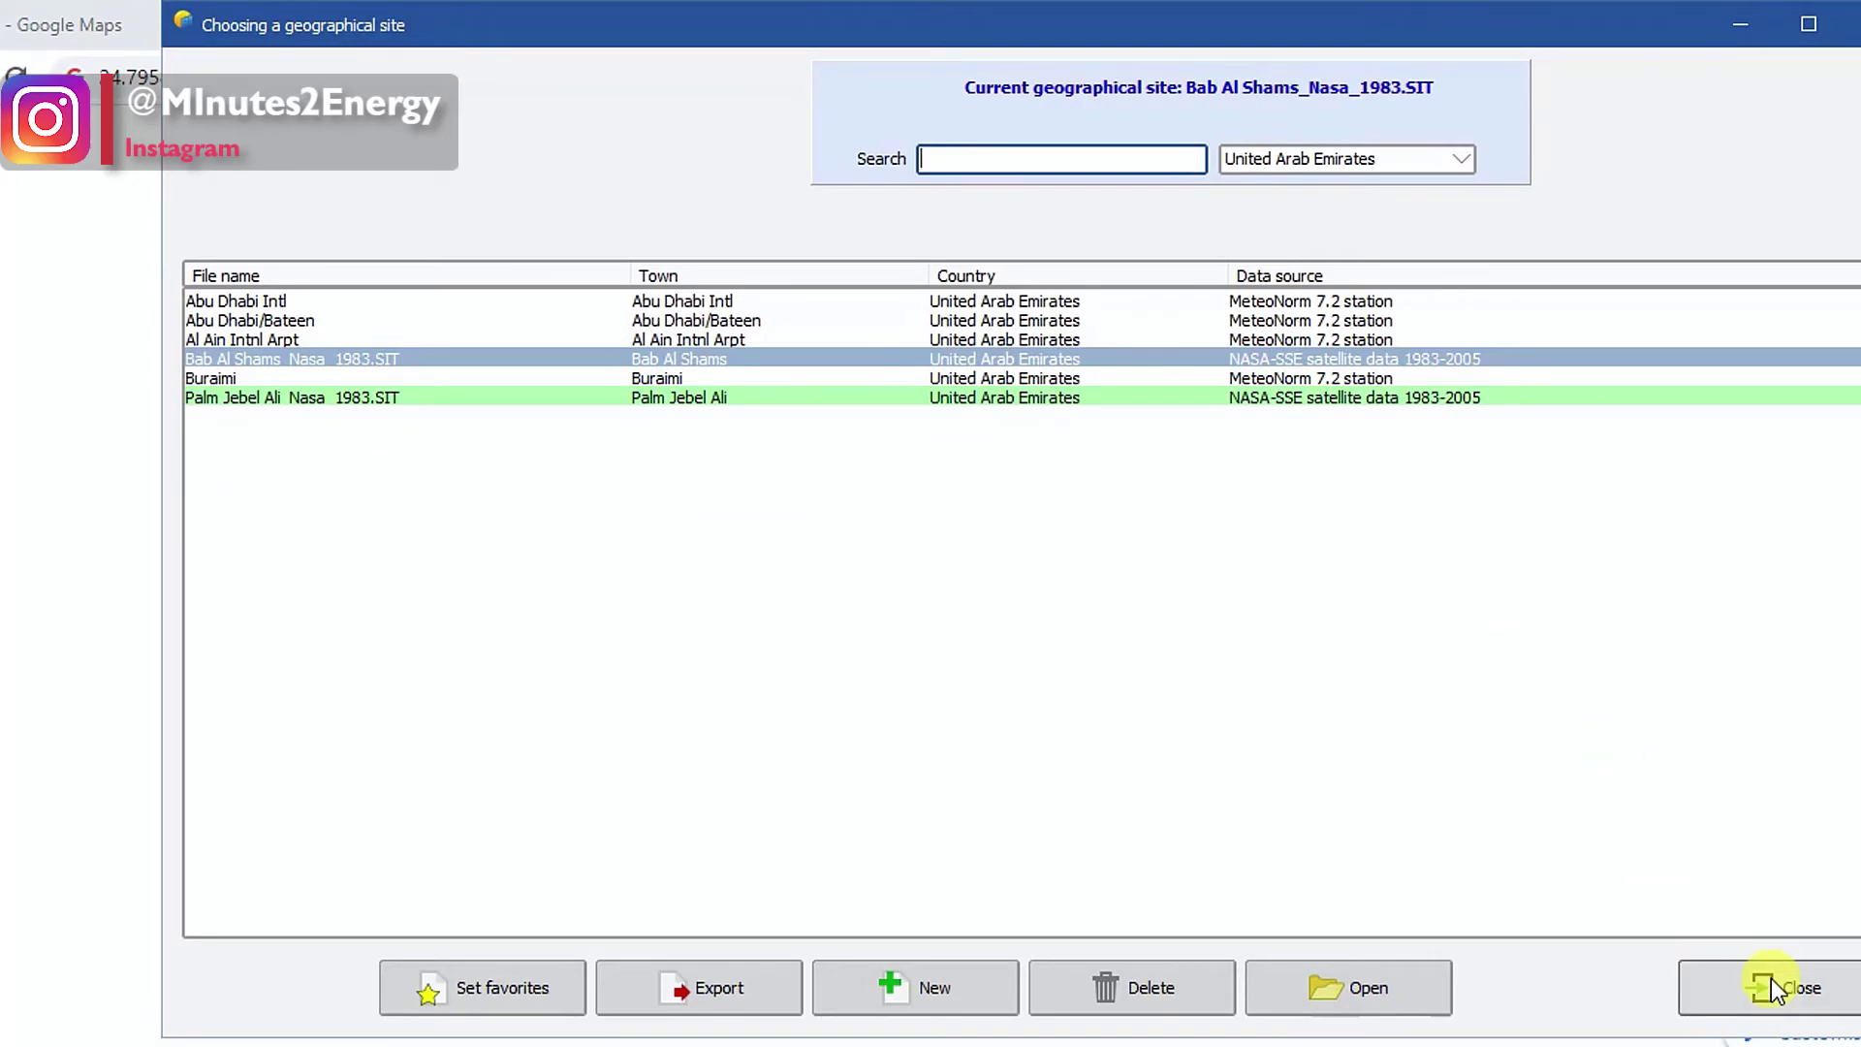
Start another new site and look up La Muraz, France from coordinates 46.1113/6.1764.
{"action": "left_click", "coordinate": [1779, 985]}
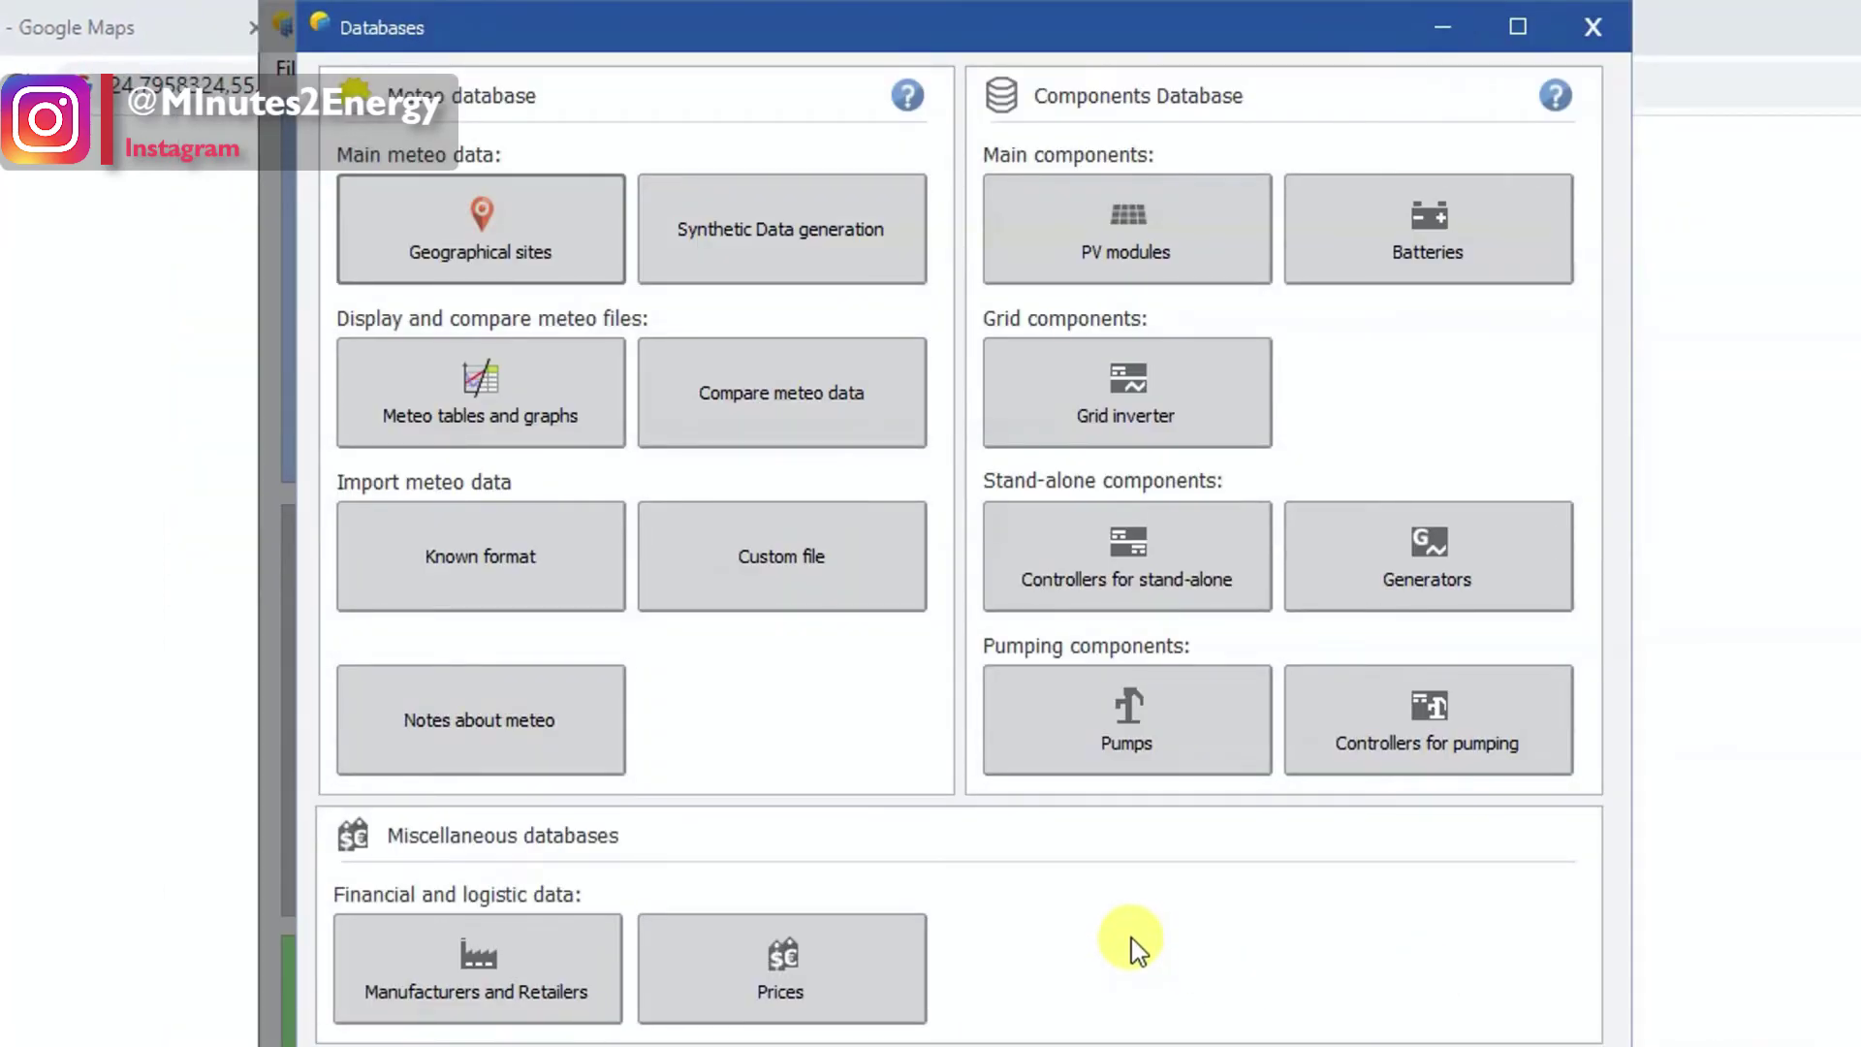
{"action": "left_click", "coordinate": [482, 250]}
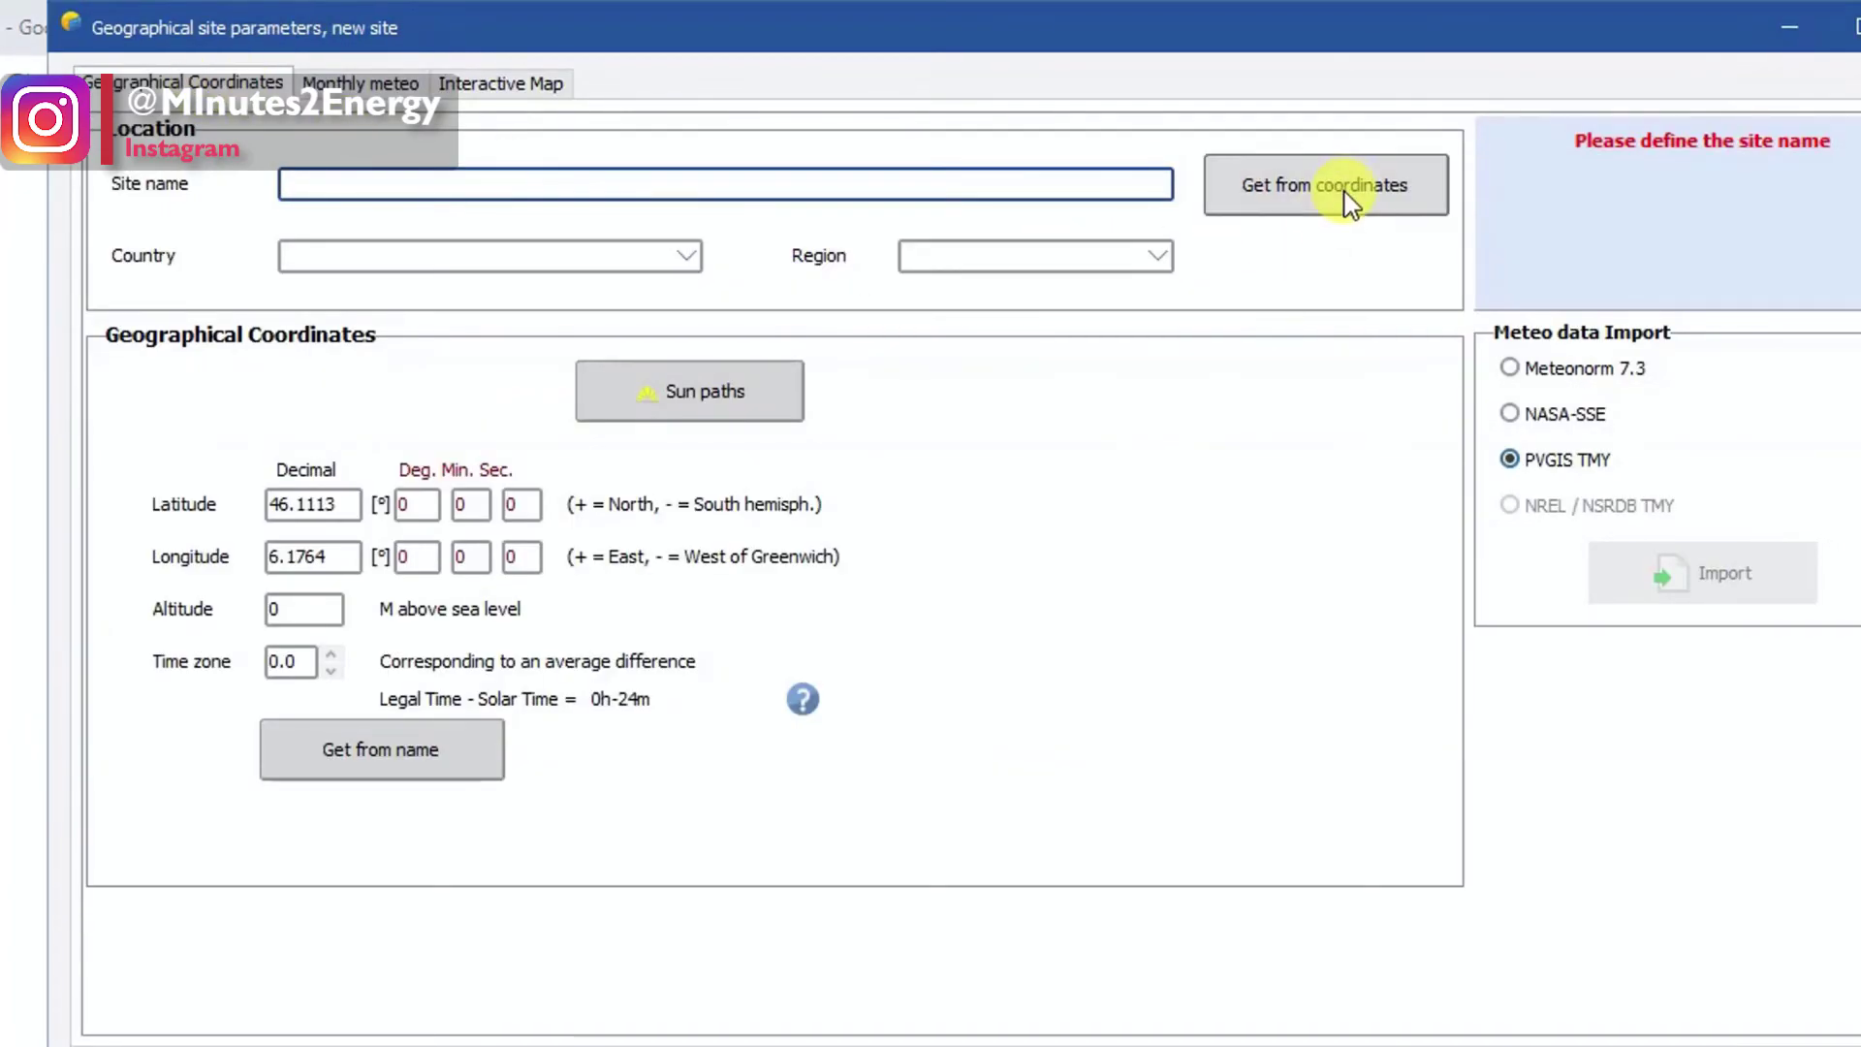
{"action": "left_click", "coordinate": [1347, 185]}
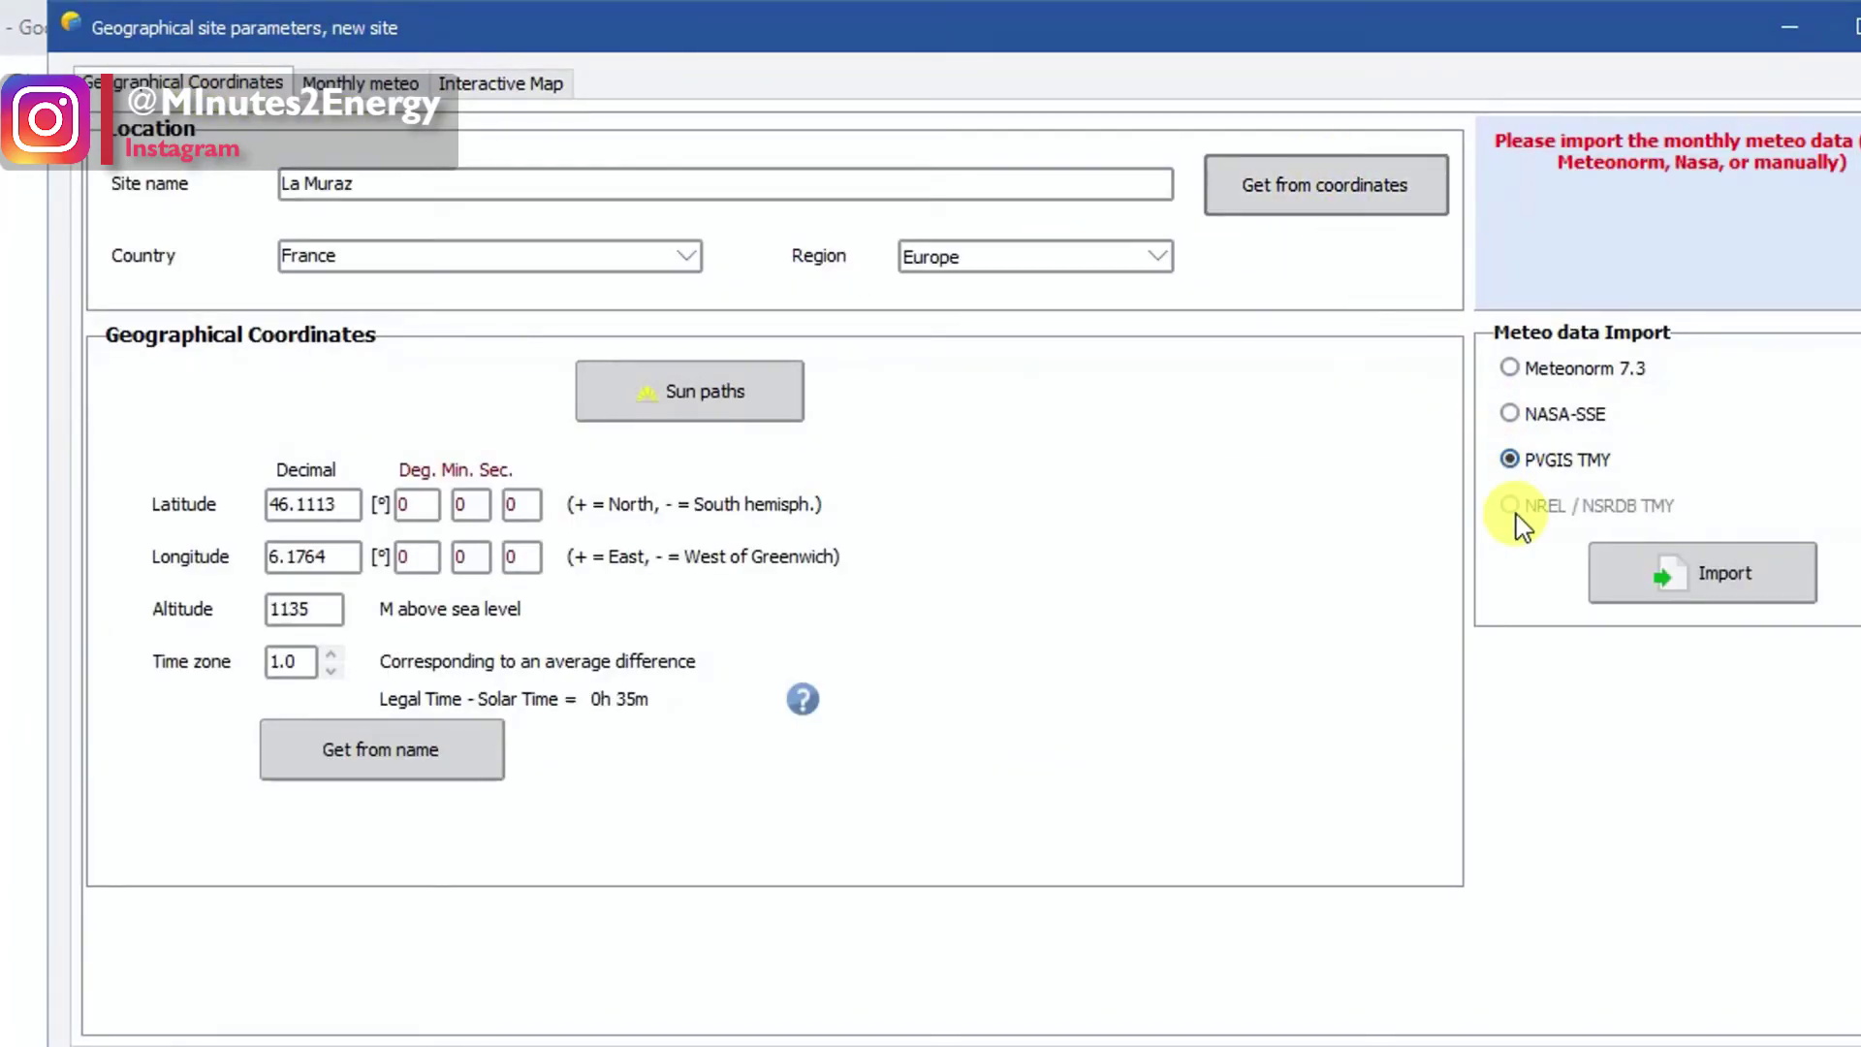